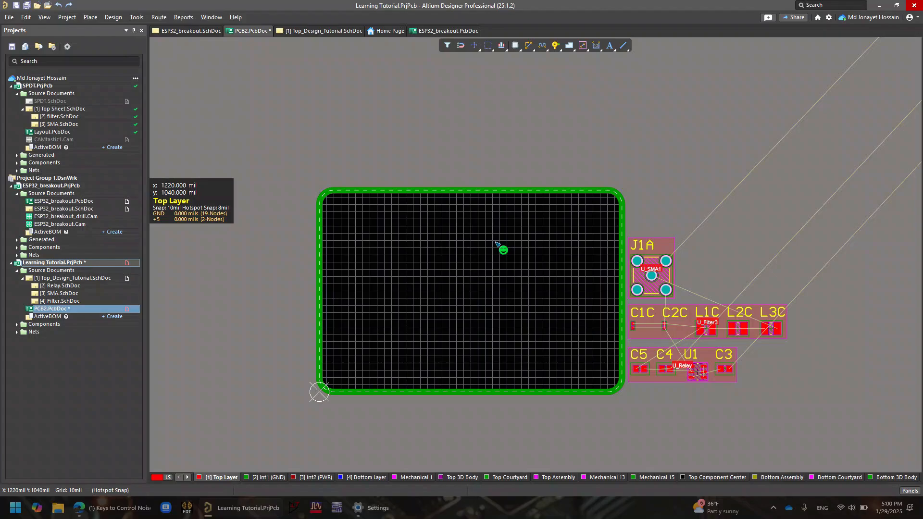
Trace the connection lines from the board outline to the distant stacked component rooms, and check the Top_Design_Tutorial block diagram
{"action": "scroll", "coordinate": [534, 172], "scroll_direction": "down", "scroll_amount": 5, "text": "ctrl"}
{"action": "right_click_drag", "start_coordinate": [754, 65], "coordinate": [553, 332]}
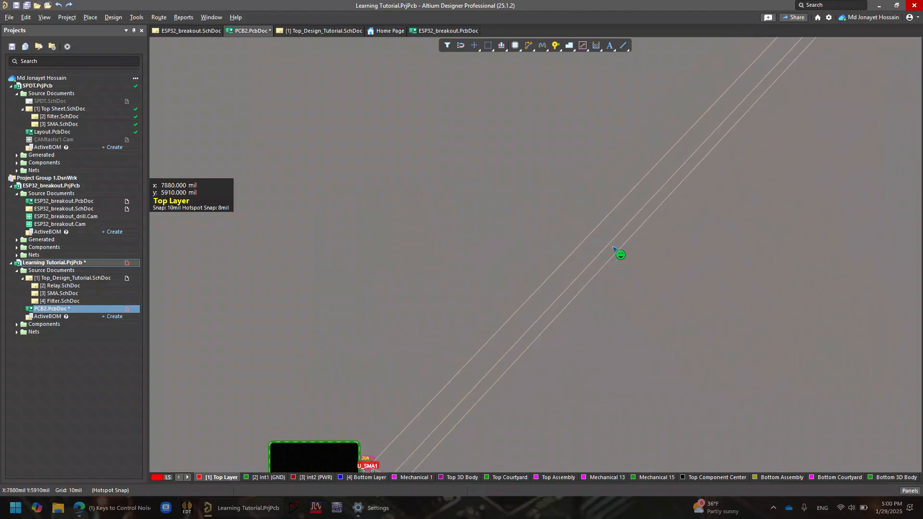
{"action": "right_click_drag", "start_coordinate": [612, 248], "coordinate": [620, 177]}
{"action": "scroll", "coordinate": [430, 350], "scroll_direction": "down", "scroll_amount": 3, "text": "ctrl"}
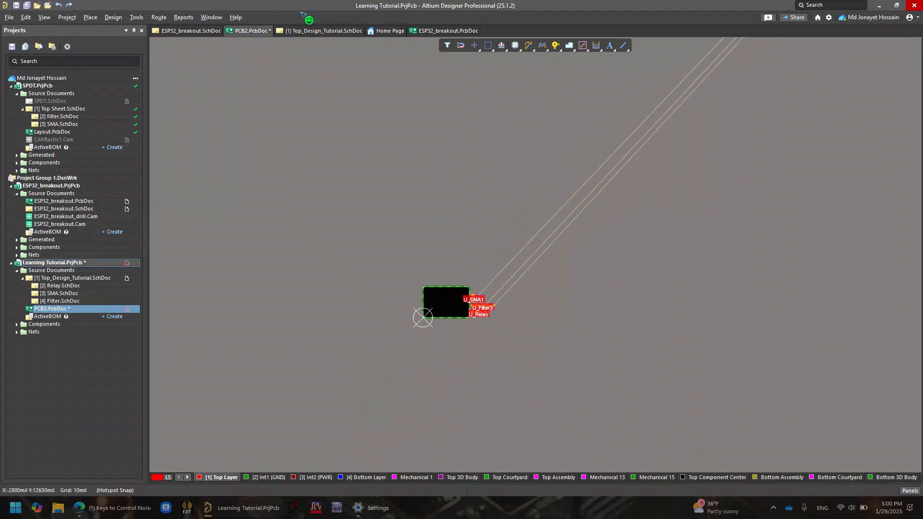
{"action": "left_click", "coordinate": [294, 31]}
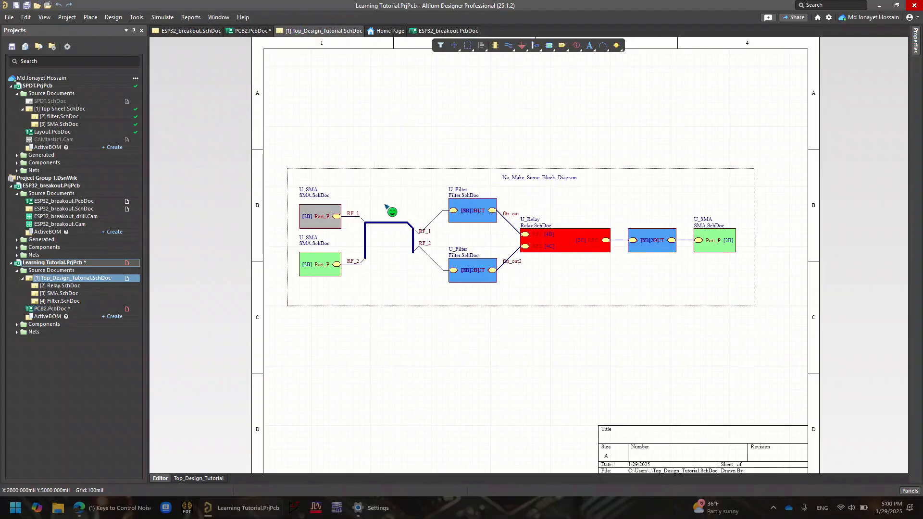
{"action": "left_click", "coordinate": [248, 31]}
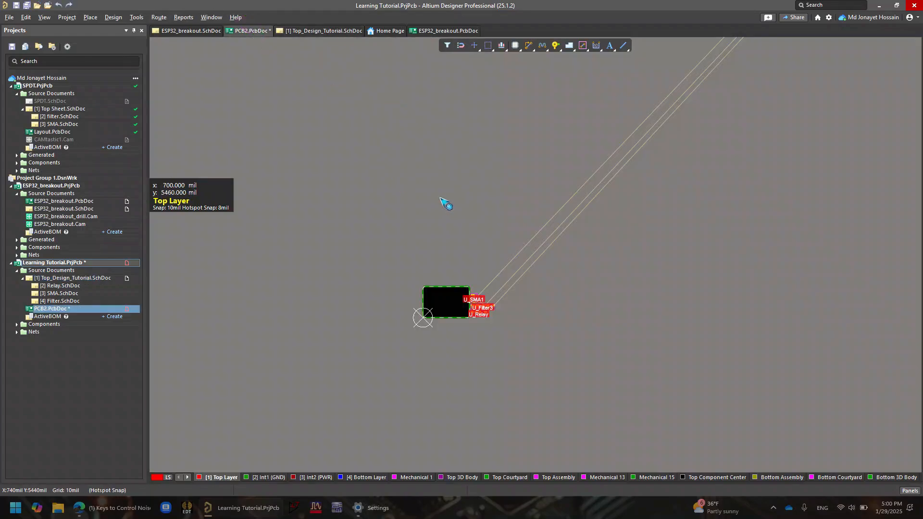
{"action": "middle_click_drag", "start_coordinate": [458, 252], "coordinate": [460, 243]}
{"action": "right_click_drag", "start_coordinate": [593, 202], "coordinate": [553, 242]}
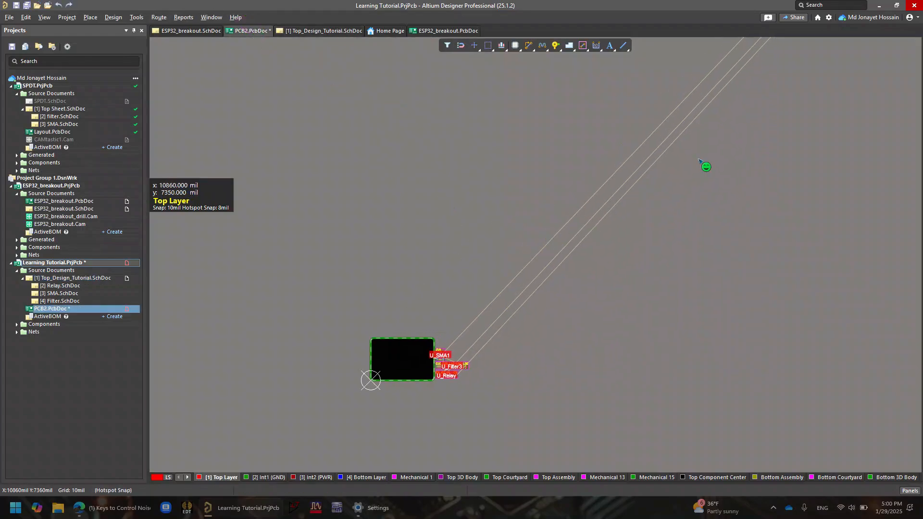
{"action": "right_click_drag", "start_coordinate": [714, 140], "coordinate": [399, 375]}
{"action": "middle_click_drag", "start_coordinate": [474, 293], "coordinate": [490, 254]}
{"action": "right_click_drag", "start_coordinate": [561, 229], "coordinate": [574, 334]}
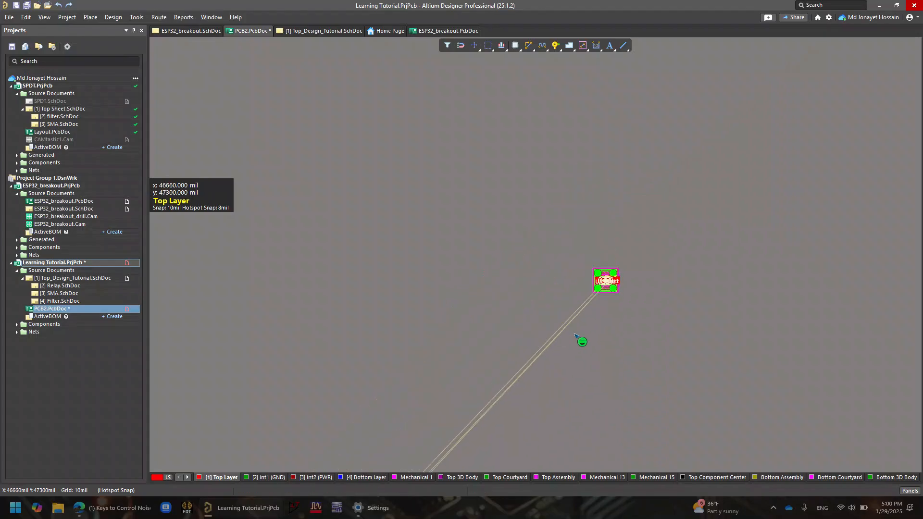
{"action": "middle_click_drag", "start_coordinate": [592, 262], "coordinate": [593, 259]}
{"action": "left_click", "coordinate": [652, 384]}
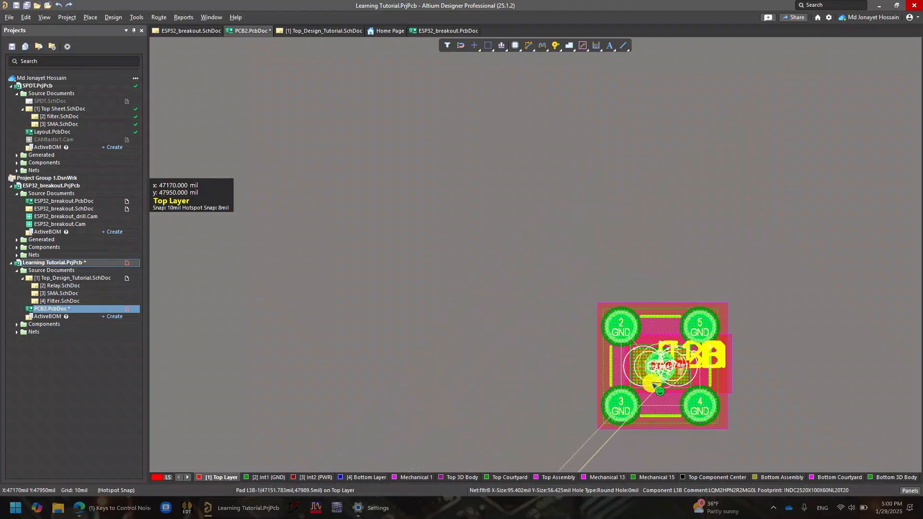
Separate the stacked rooms on the PCB by moving the J1B connector, the J1C connector and the U_Filter1 room apart
{"action": "right_click_drag", "start_coordinate": [652, 384], "coordinate": [626, 278]}
{"action": "left_click_drag", "start_coordinate": [641, 317], "coordinate": [517, 390]}
{"action": "key", "text": "ctrl+z"}
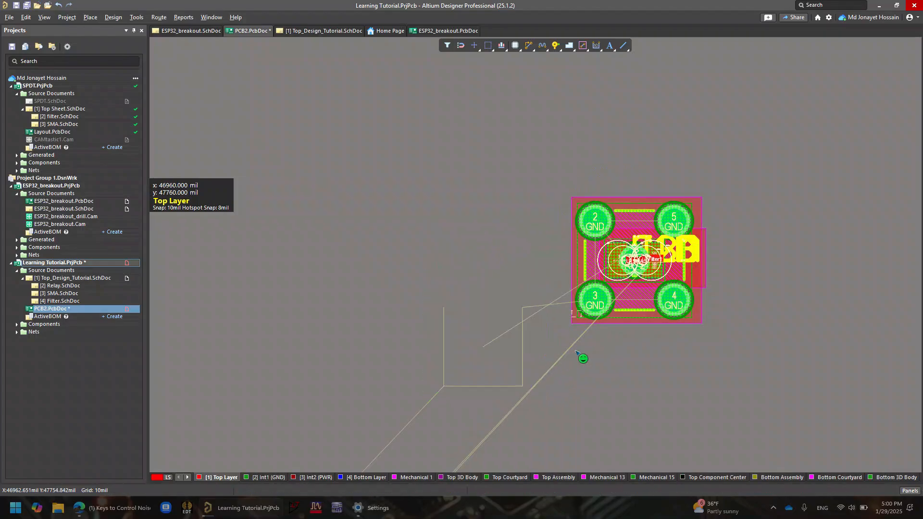
{"action": "left_click_drag", "start_coordinate": [643, 320], "coordinate": [372, 409]}
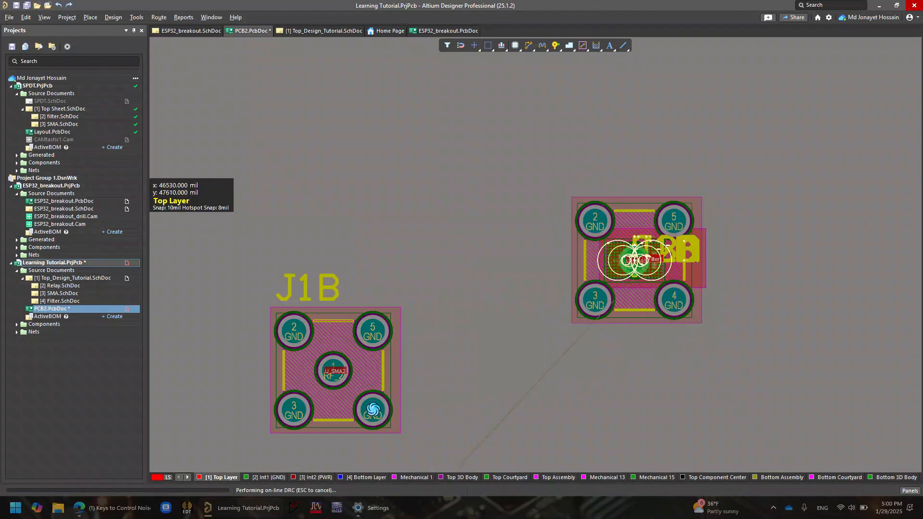
{"action": "left_click_drag", "start_coordinate": [623, 317], "coordinate": [496, 451]}
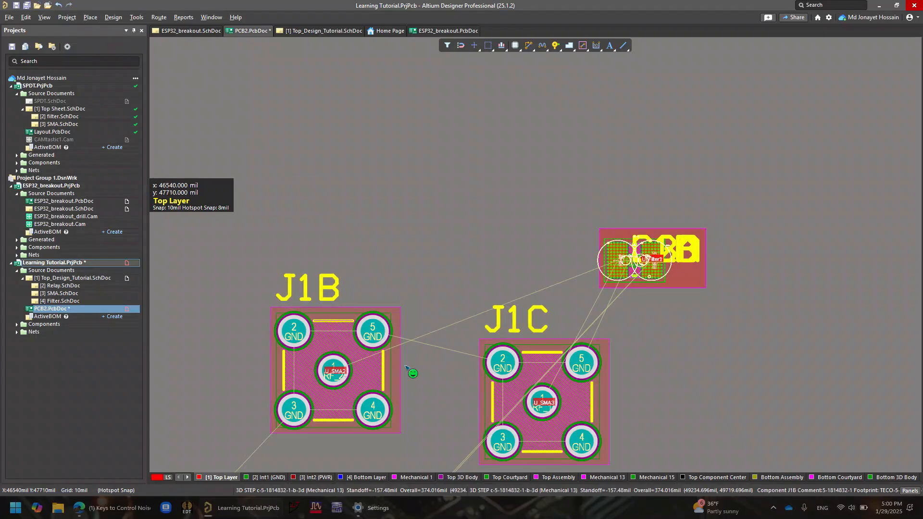
{"action": "left_click_drag", "start_coordinate": [700, 287], "coordinate": [530, 267]}
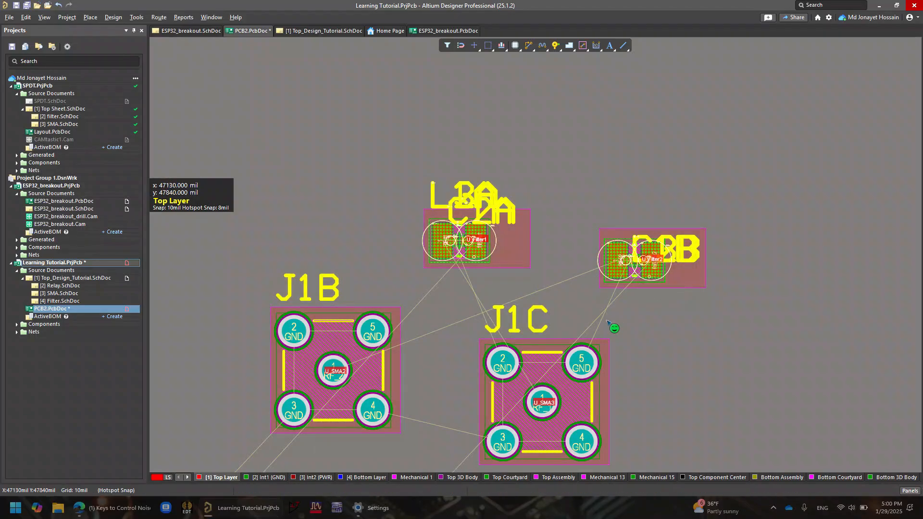
Examine the connection lines running between the separated rooms and the board area
{"action": "scroll", "coordinate": [647, 293], "scroll_direction": "down", "scroll_amount": 6, "text": "ctrl"}
{"action": "right_click_drag", "start_coordinate": [337, 367], "coordinate": [556, 148]}
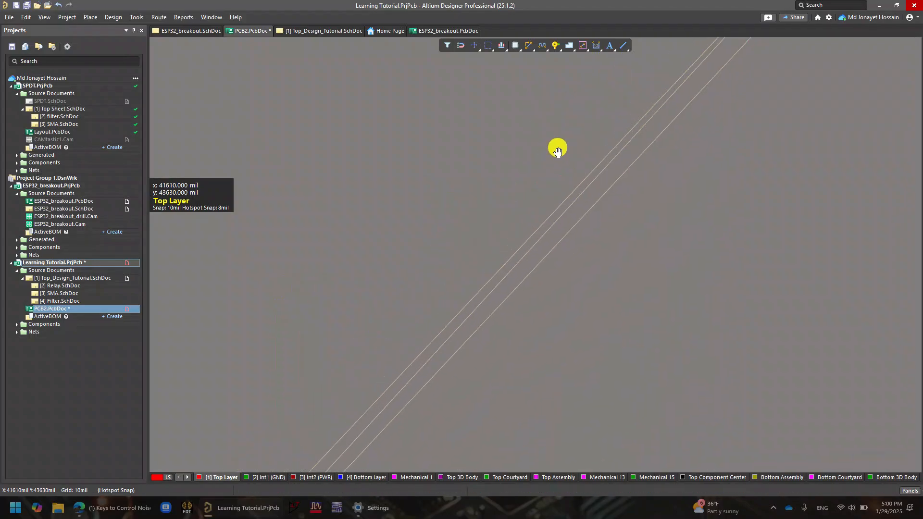
{"action": "right_click_drag", "start_coordinate": [283, 428], "coordinate": [502, 156]}
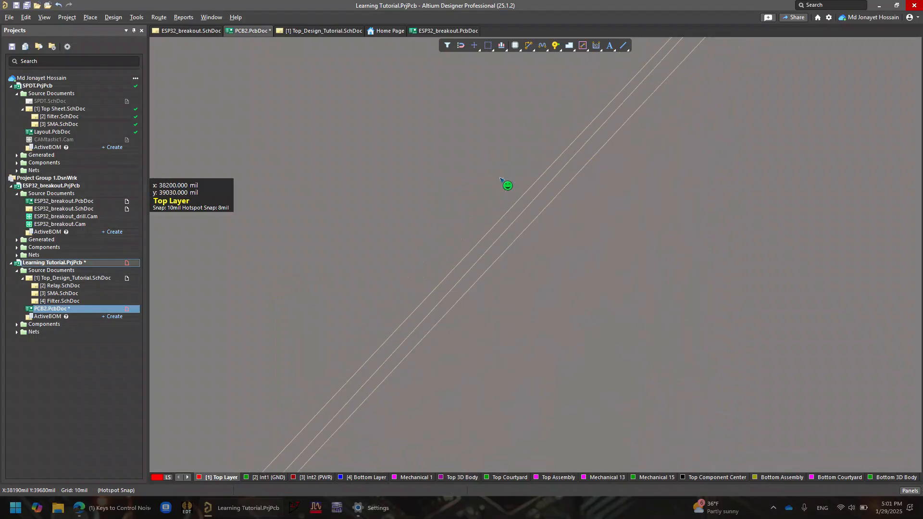
{"action": "scroll", "coordinate": [500, 178], "scroll_direction": "down", "scroll_amount": 1, "text": "ctrl"}
{"action": "scroll", "coordinate": [664, 152], "scroll_direction": "down", "scroll_amount": 2, "text": "ctrl"}
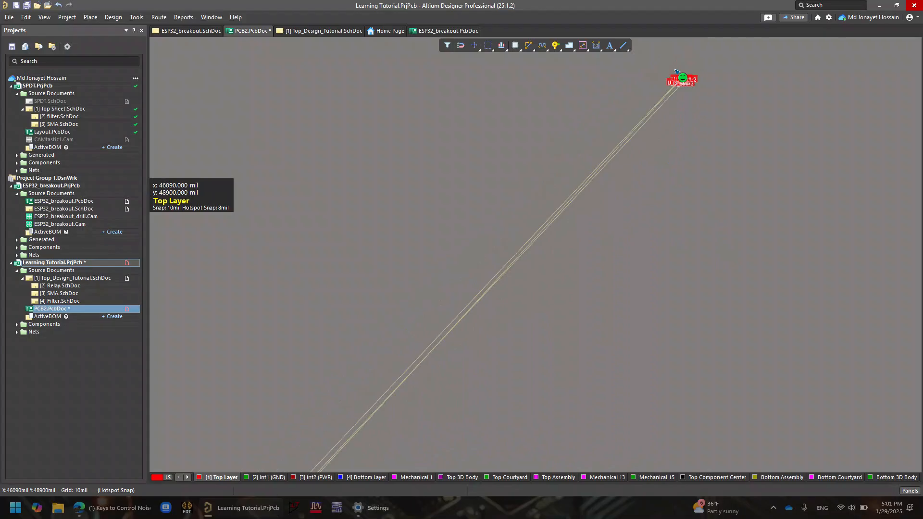
{"action": "left_click_drag", "start_coordinate": [659, 62], "coordinate": [716, 103]}
{"action": "left_click", "coordinate": [676, 133]}
Inspect the filter, relay and SMA sheet symbols in the Top_Design_Tutorial schematic, including the upper filter's designator properties
{"action": "left_click", "coordinate": [301, 31]}
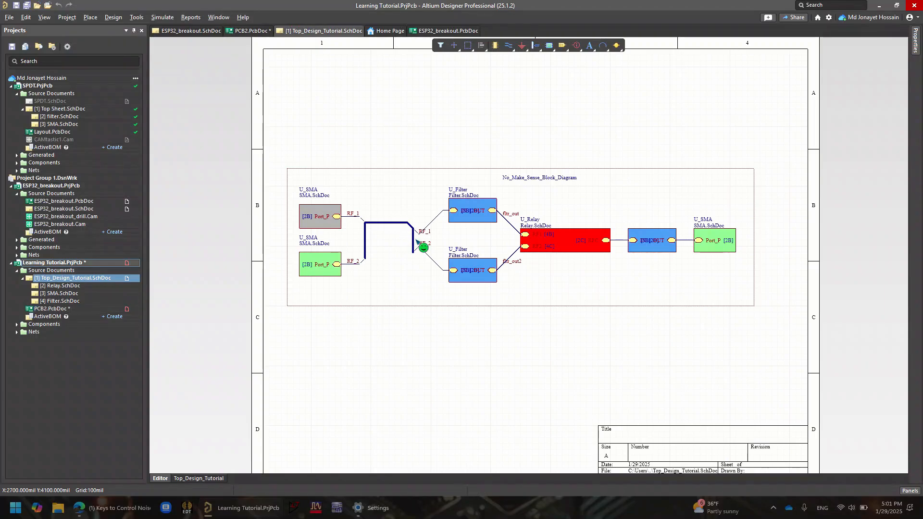
{"action": "scroll", "coordinate": [423, 236], "scroll_direction": "up", "scroll_amount": 3, "text": "ctrl"}
{"action": "scroll", "coordinate": [423, 235], "scroll_direction": "down", "scroll_amount": 3, "text": "ctrl"}
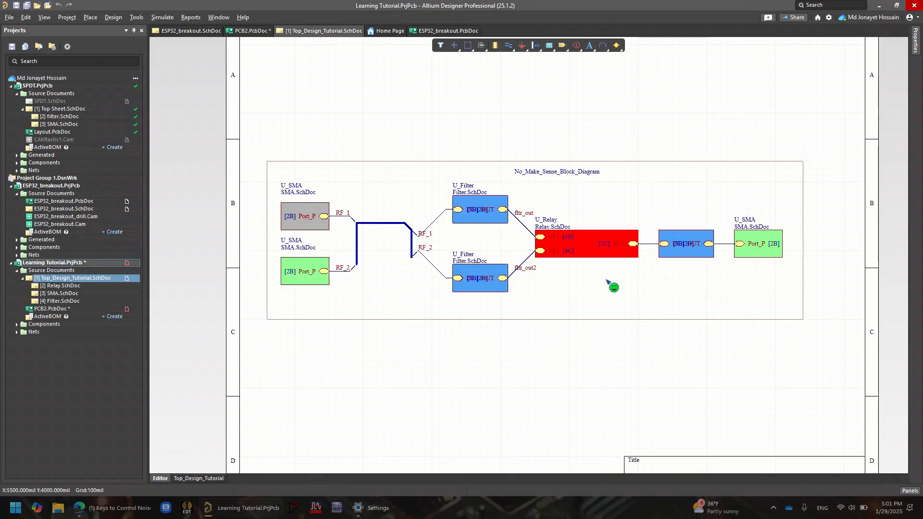
{"action": "left_click", "coordinate": [683, 248]}
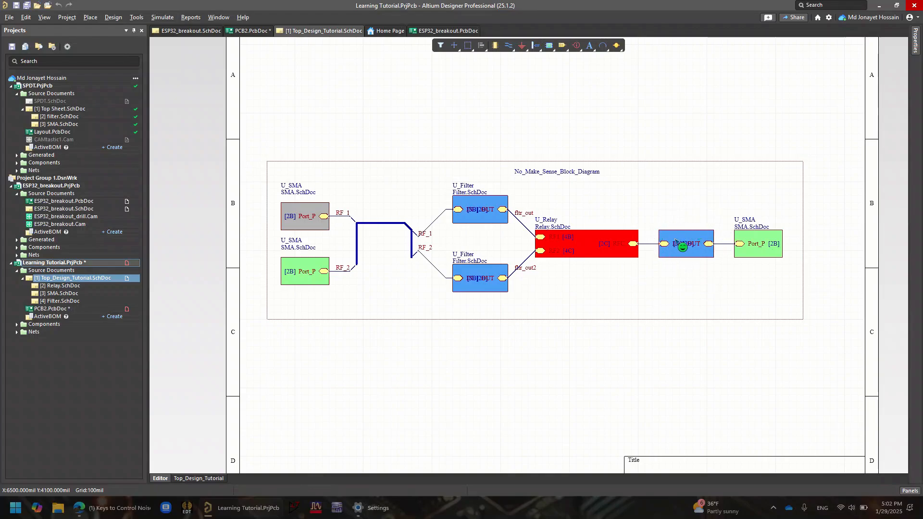
{"action": "left_click_drag", "start_coordinate": [681, 260], "coordinate": [599, 332]}
{"action": "double_click", "coordinate": [477, 202]}
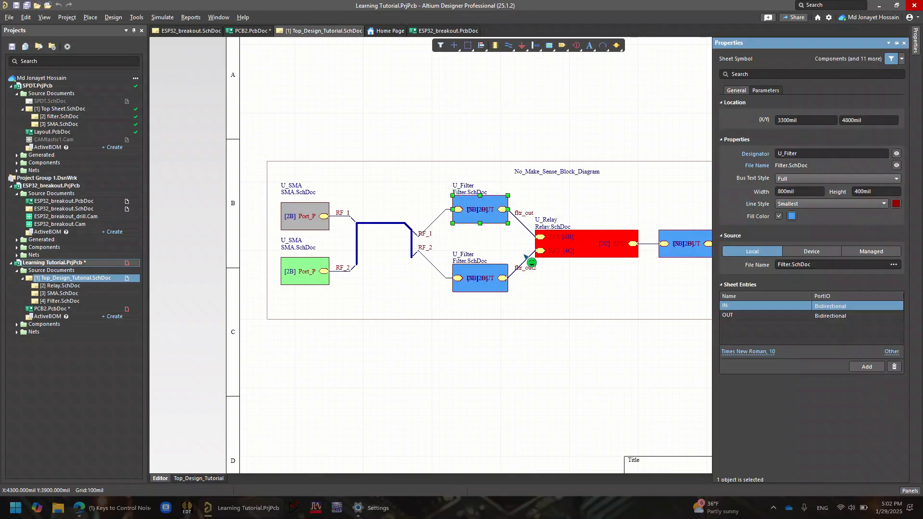
{"action": "left_click", "coordinate": [497, 270]}
{"action": "right_click_drag", "start_coordinate": [710, 266], "coordinate": [620, 287]}
{"action": "left_click", "coordinate": [608, 269]}
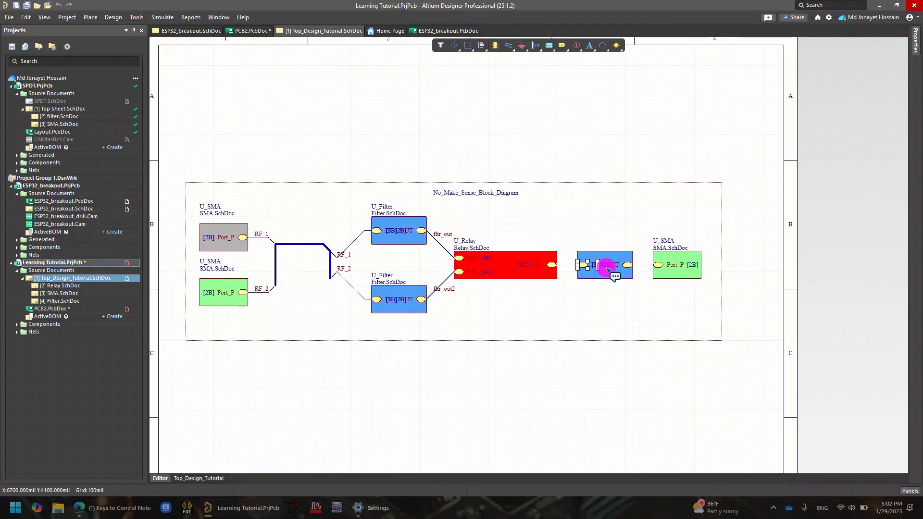
{"action": "right_click_drag", "start_coordinate": [478, 190], "coordinate": [560, 242]}
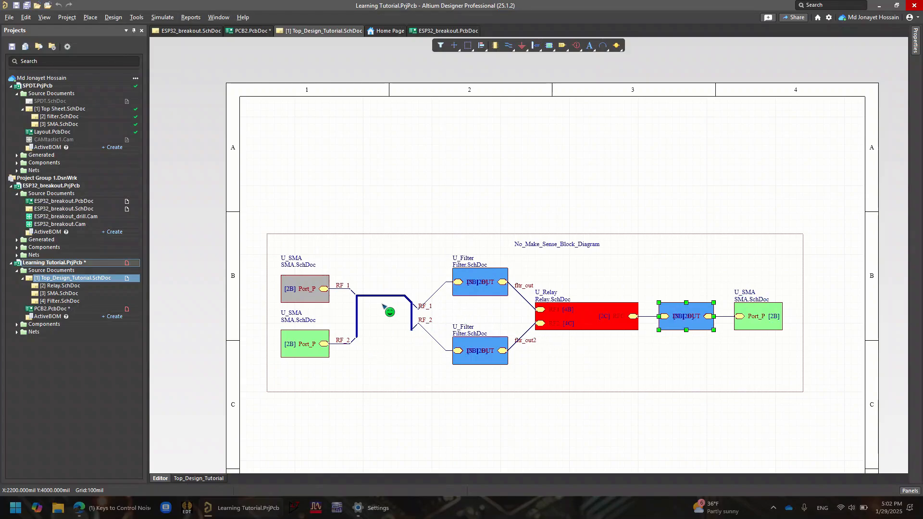
Rename the designator of the grey SMA sheet symbol on the RF_1 line to SMA_P
{"action": "double_click", "coordinate": [307, 277]}
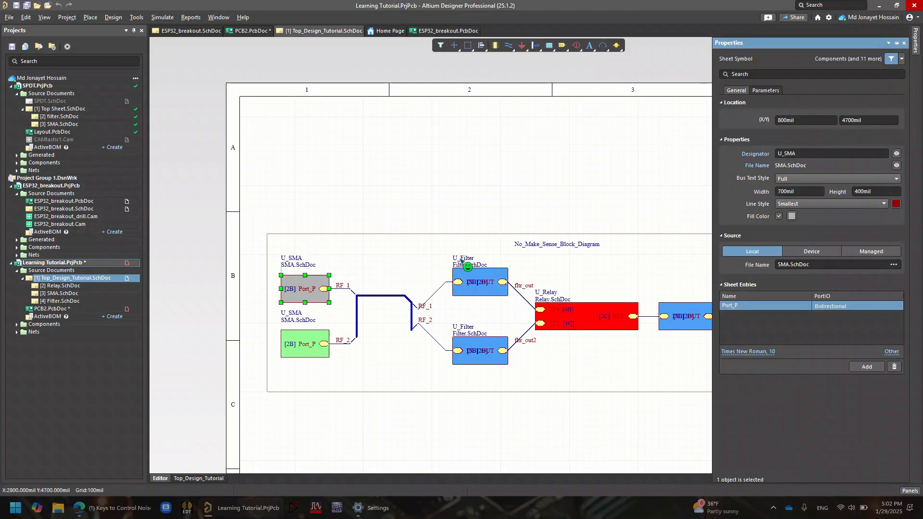
{"action": "left_click", "coordinate": [801, 154]}
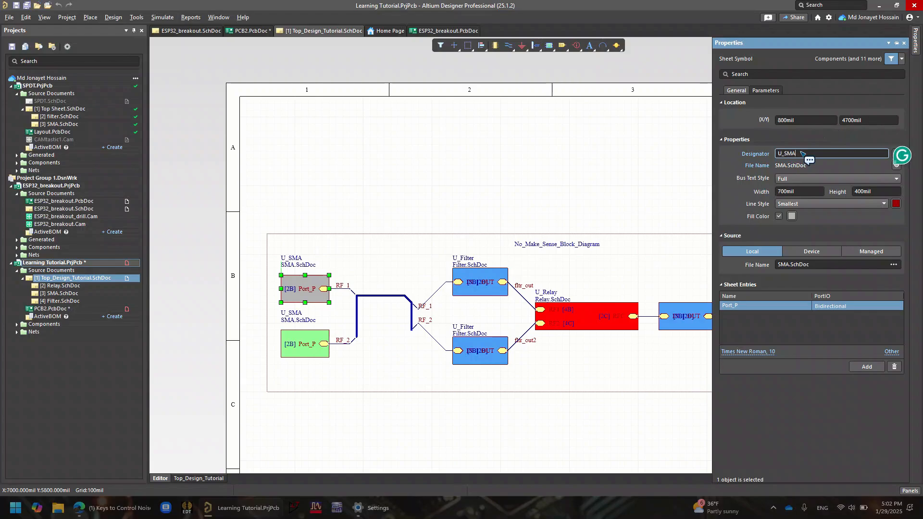
{"action": "key", "text": "Left"}
{"action": "key", "text": "Left"}
{"action": "key", "text": "Left"}
{"action": "key", "text": "BackSpace"}
{"action": "key", "text": "BackSpace"}
{"action": "key", "text": "Right"}
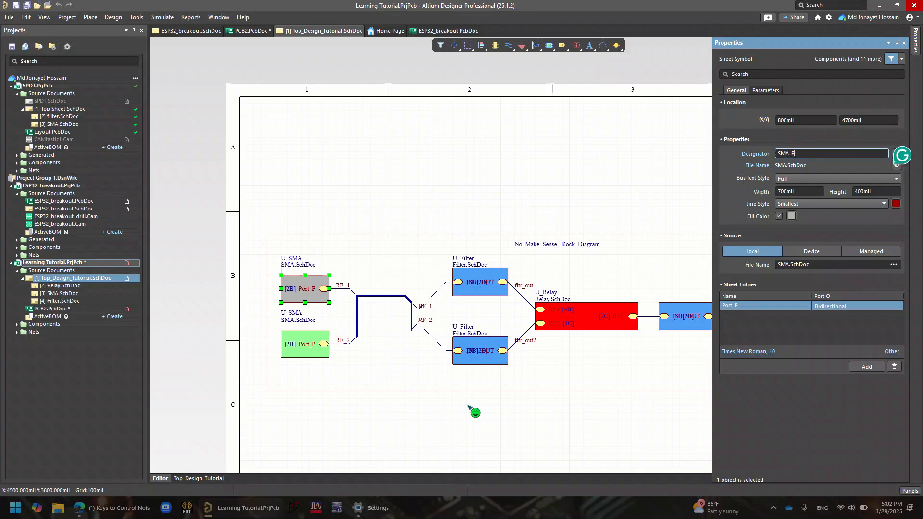
Rename the designator of the green SMA sheet symbol on the RF_2 line to SMA_N
{"action": "left_click", "coordinate": [308, 337]}
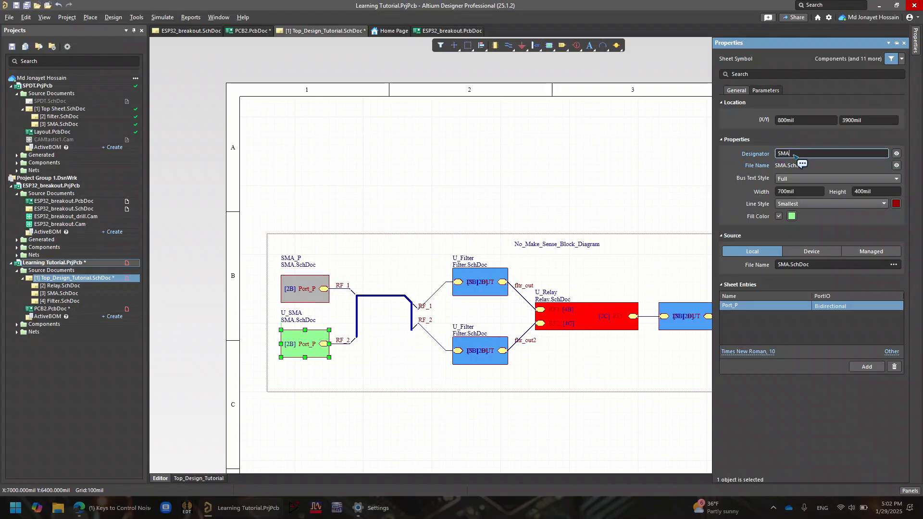
{"action": "type", "text": "_N"}
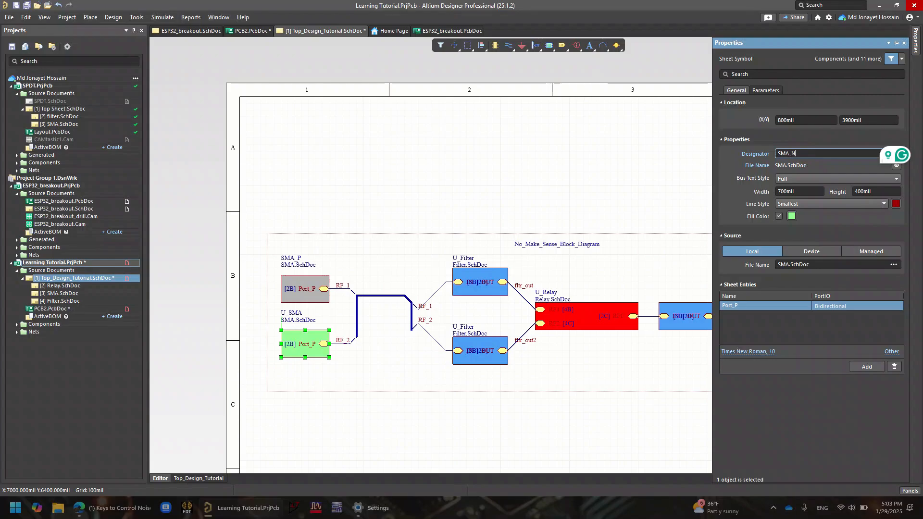
{"action": "left_click", "coordinate": [445, 207]}
Rename the designator of the upper filter sheet symbol, which feeds flr_out, to Filter1
{"action": "left_click", "coordinate": [469, 292]}
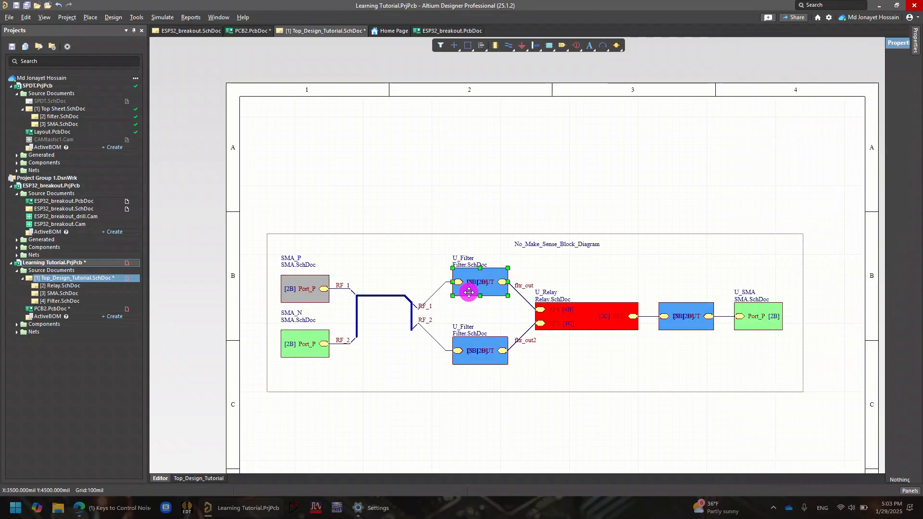
{"action": "double_click", "coordinate": [484, 298]}
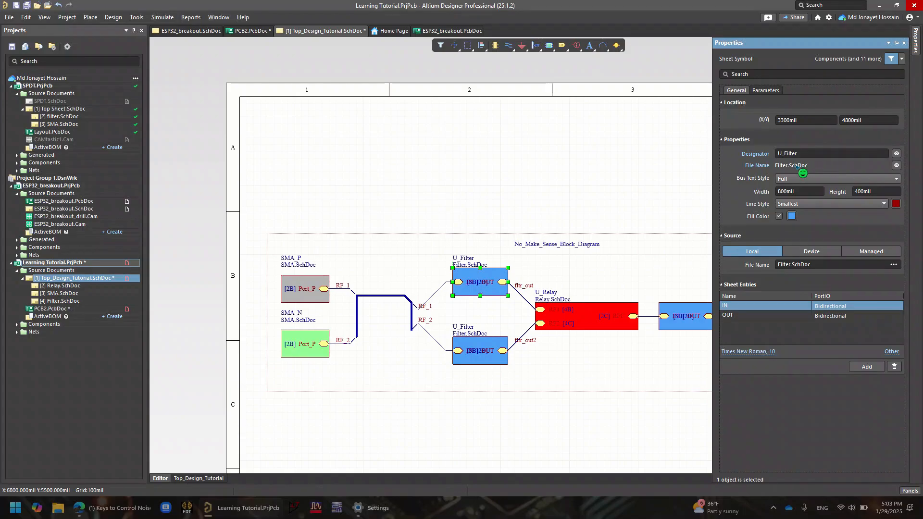
{"action": "left_click", "coordinate": [784, 155]}
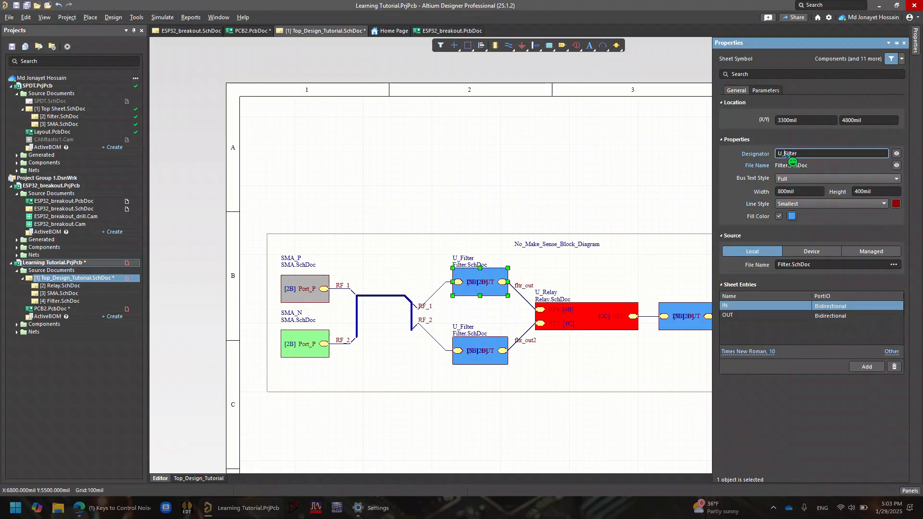
{"action": "key", "text": "BackSpace"}
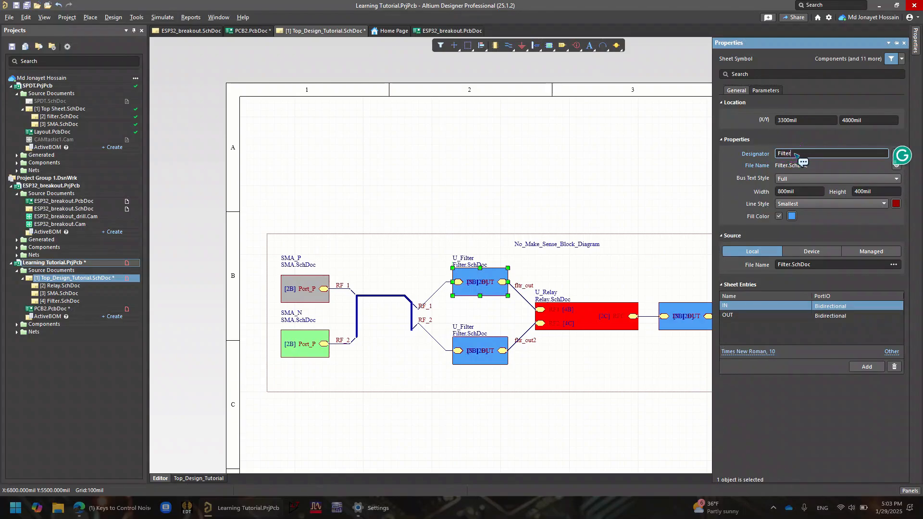
{"action": "type", "text": "1"}
{"action": "left_click", "coordinate": [664, 382]}
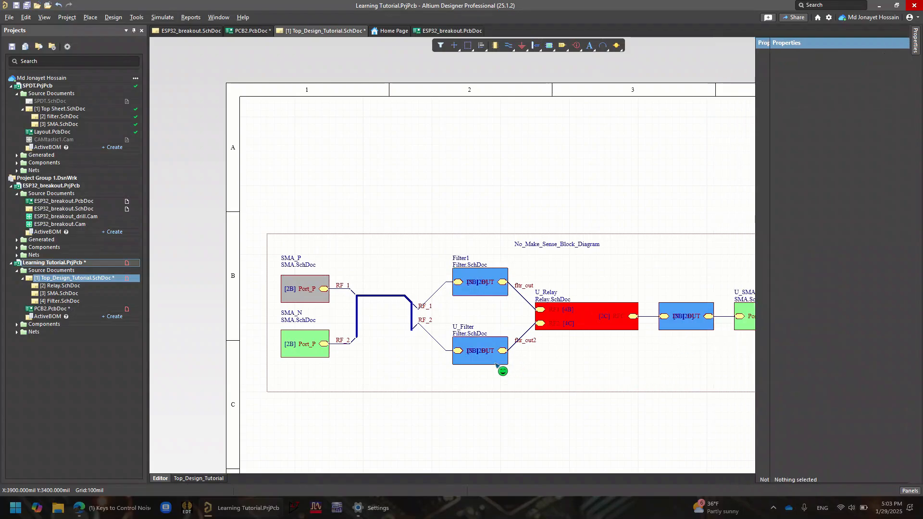
Rename the designator of the lower filter sheet symbol, which feeds flr_out2, to Filter2
{"action": "left_click", "coordinate": [495, 362]}
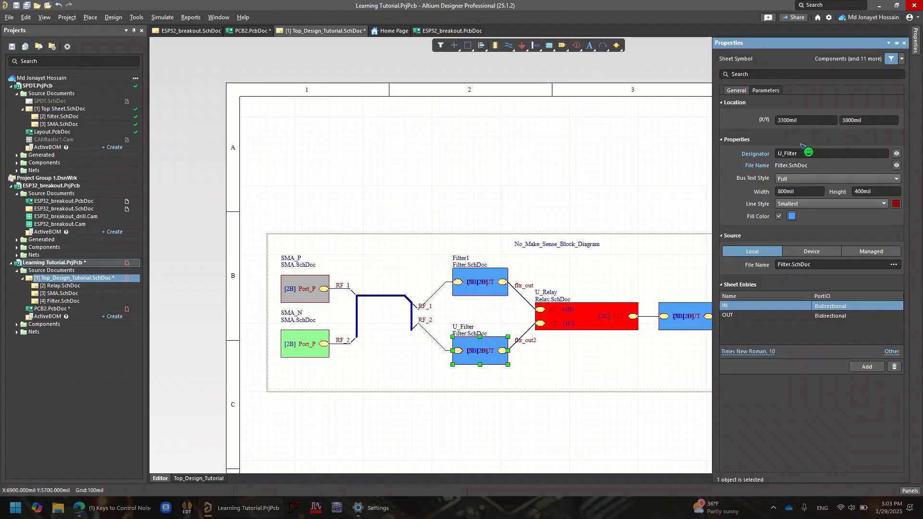
{"action": "left_click", "coordinate": [785, 154]}
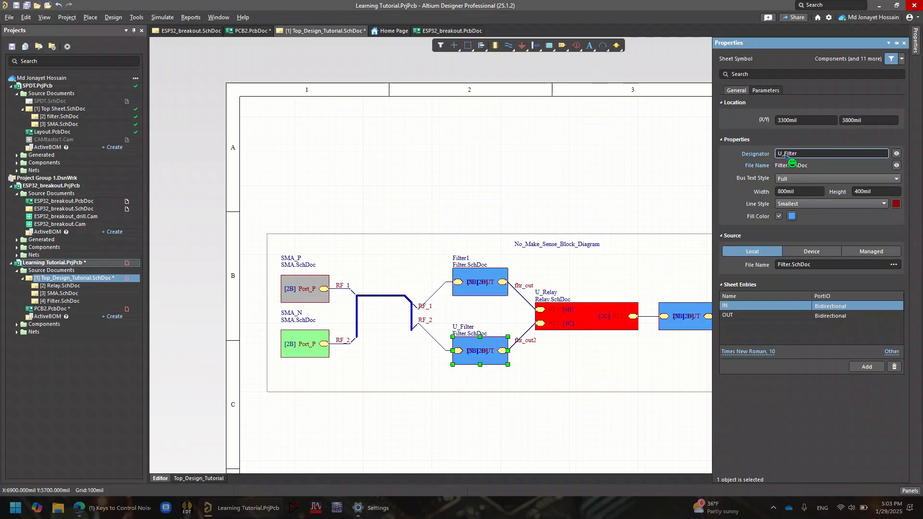
{"action": "key", "text": "BackSpace"}
{"action": "key", "text": "BackSpace"}
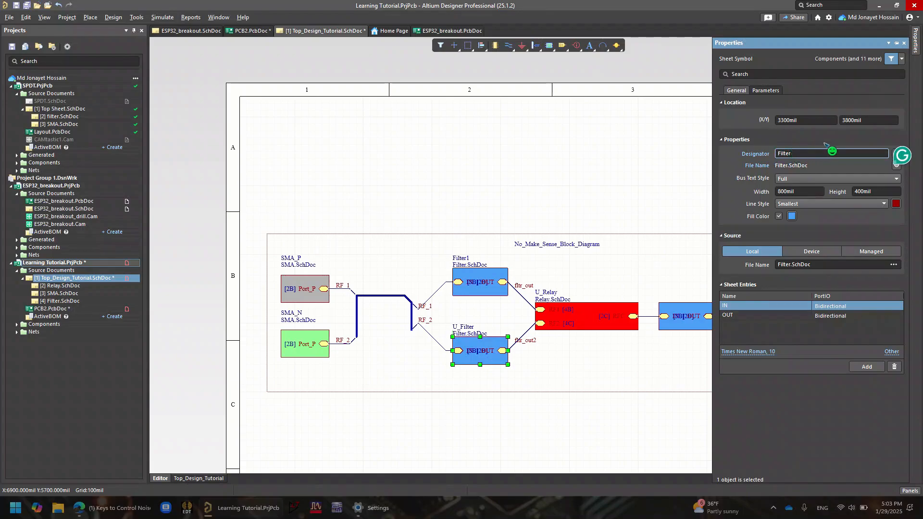
{"action": "left_click", "coordinate": [814, 152]}
{"action": "type", "text": "2"}
{"action": "left_click", "coordinate": [617, 204]}
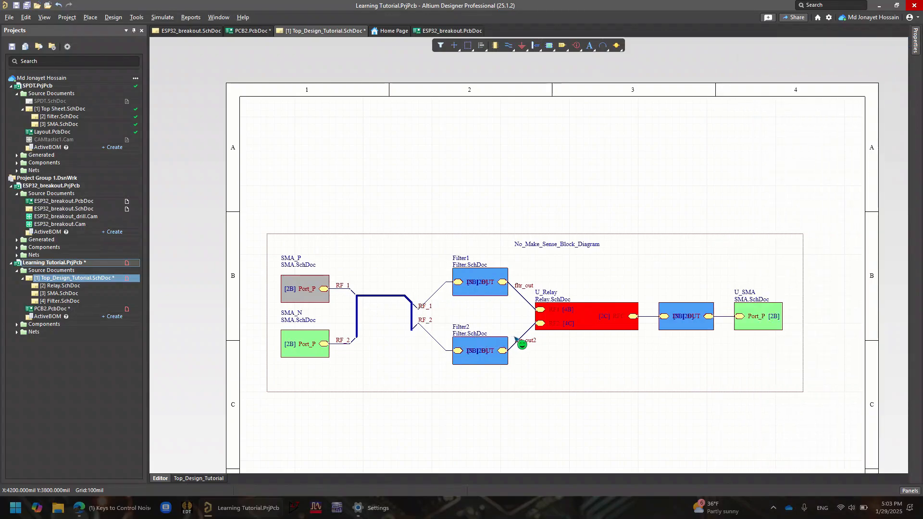
Rename the designator of the green SMA sheet symbol at the far end of the output line to SMA_C
{"action": "left_click", "coordinate": [673, 317]}
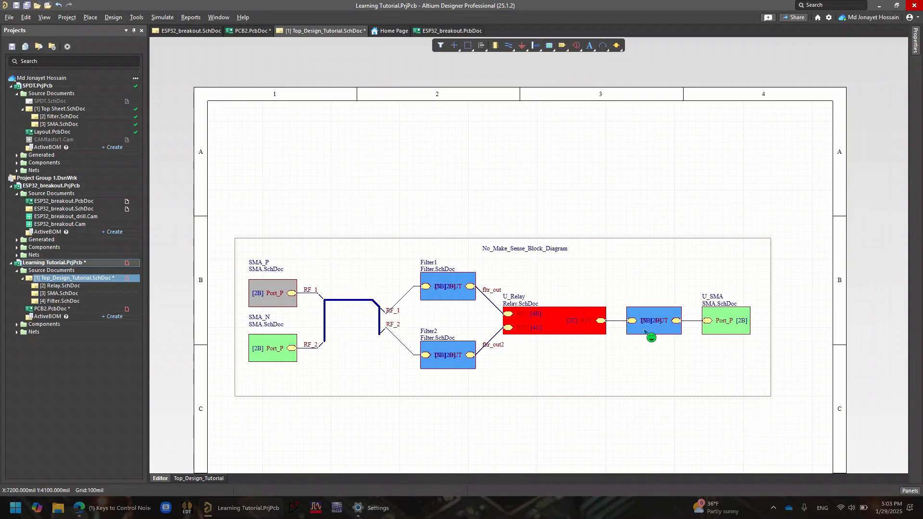
{"action": "double_click", "coordinate": [709, 313]}
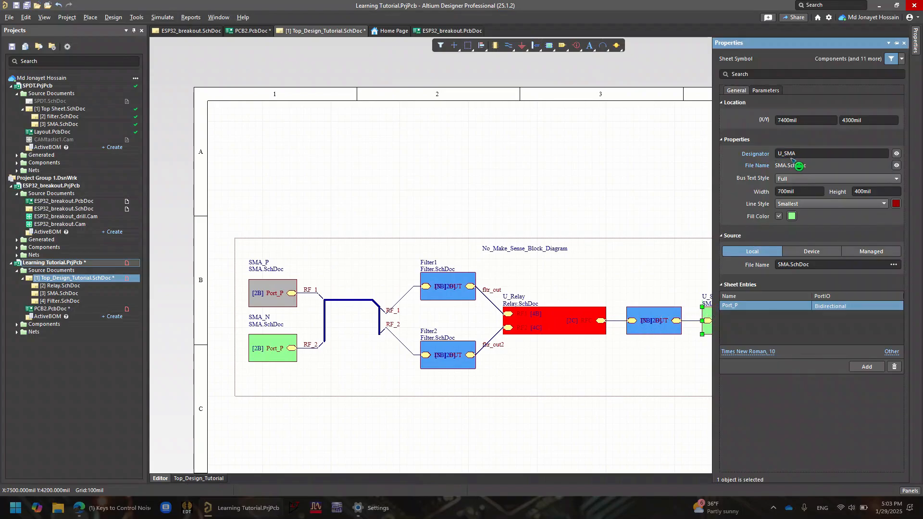
{"action": "left_click", "coordinate": [787, 155]}
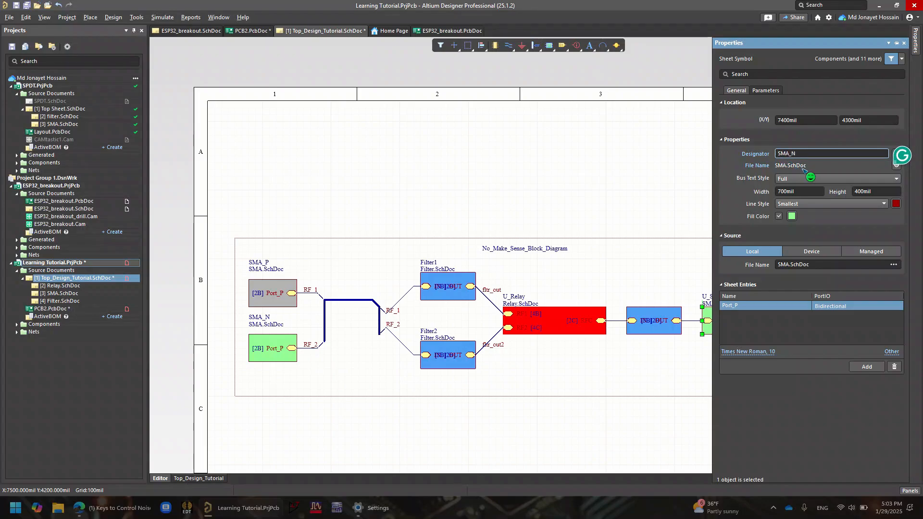
{"action": "type", "text": "C"}
Remove the U_ prefix from the designator of the filter sheet symbol between the relay and SMA_C
{"action": "left_click", "coordinate": [656, 309]}
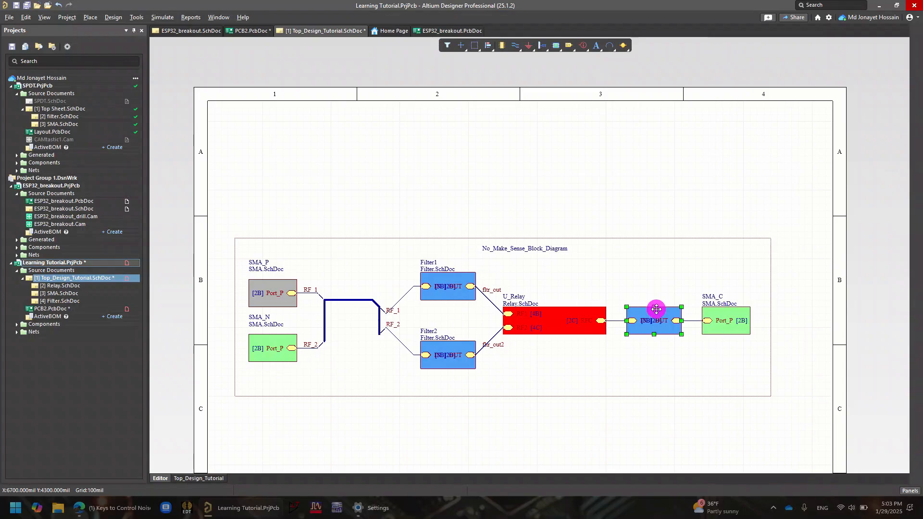
{"action": "left_click", "coordinate": [915, 41]}
{"action": "left_click", "coordinate": [789, 154]}
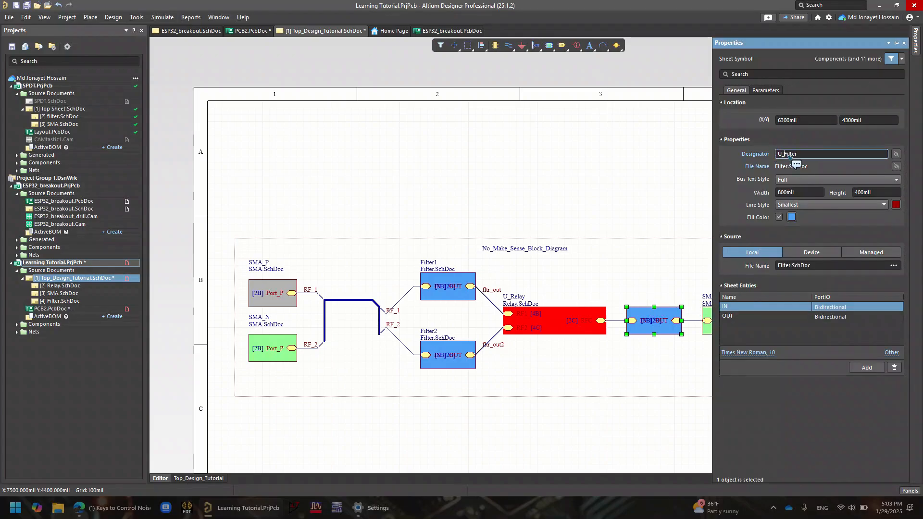
{"action": "key", "text": "BackSpace"}
{"action": "key", "text": "BackSpace"}
{"action": "left_click", "coordinate": [800, 155]}
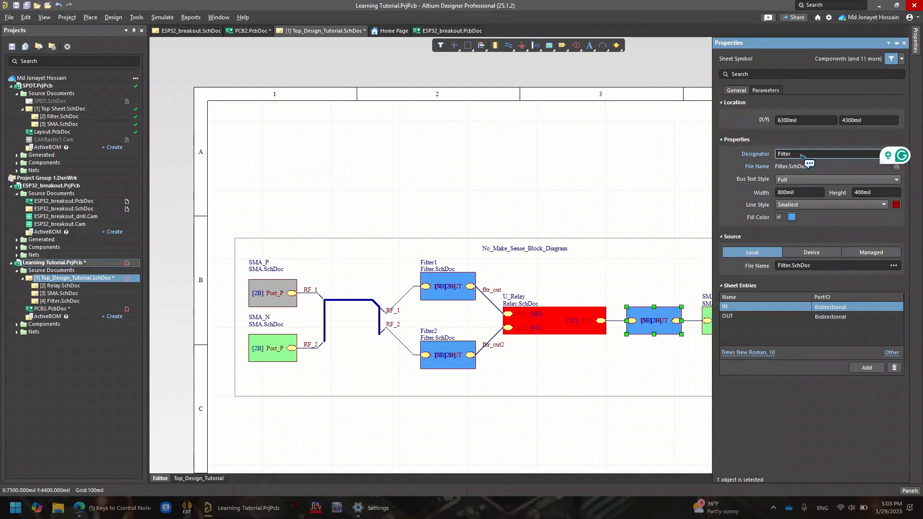
{"action": "left_click", "coordinate": [553, 325]}
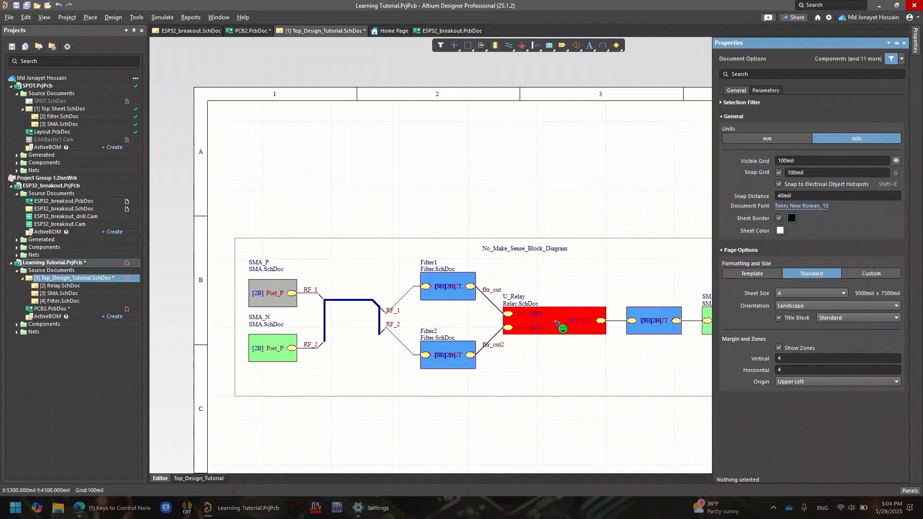
Examine the relay sheet symbol's properties and the RF_1 and RF_2 net labels along the bus
{"action": "double_click", "coordinate": [554, 320]}
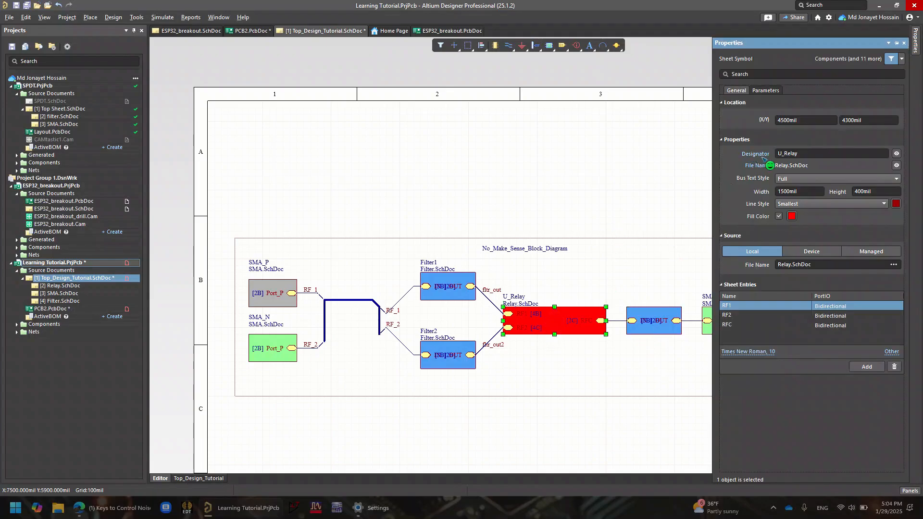
{"action": "left_click", "coordinate": [480, 319]}
{"action": "scroll", "coordinate": [375, 331], "scroll_direction": "up", "scroll_amount": 4, "text": "ctrl"}
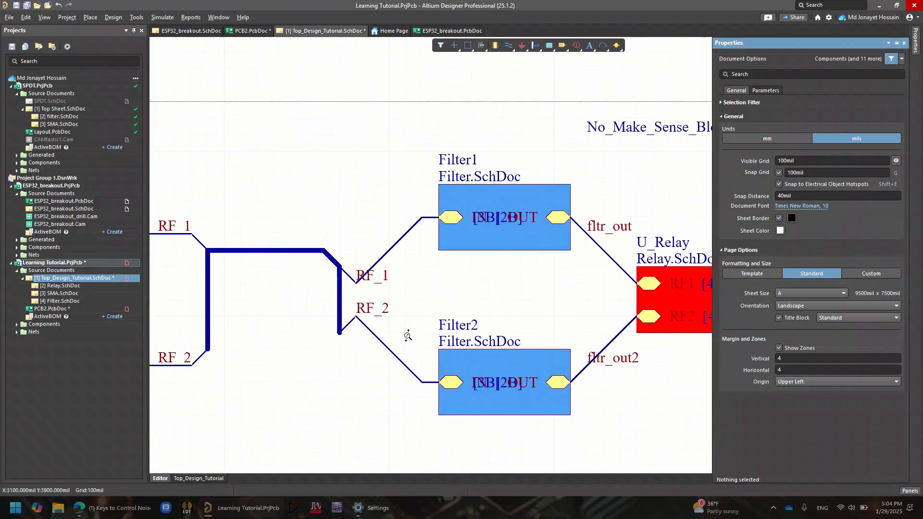
{"action": "left_click_drag", "start_coordinate": [375, 263], "coordinate": [349, 275]}
{"action": "left_click", "coordinate": [385, 273]}
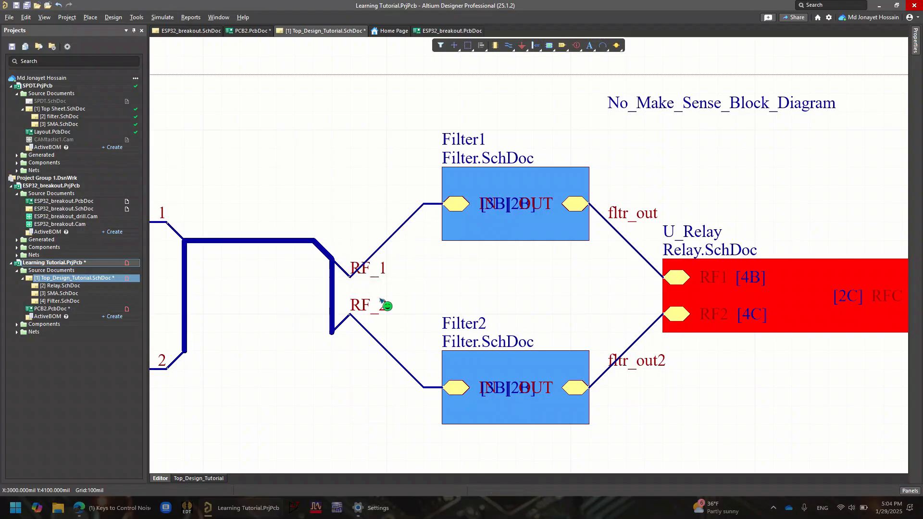
{"action": "mouse_move", "coordinate": [351, 313]}
{"action": "left_mouse_down"}
{"action": "mouse_move", "coordinate": [365, 310]}
{"action": "mouse_move", "coordinate": [355, 315]}
{"action": "left_mouse_up"}
{"action": "right_click_drag", "start_coordinate": [364, 318], "coordinate": [509, 312]}
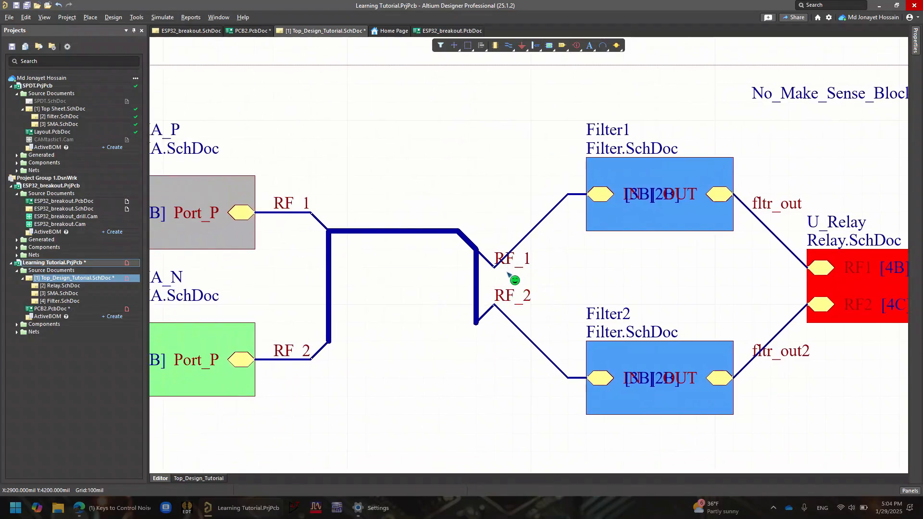
{"action": "left_click", "coordinate": [359, 232]}
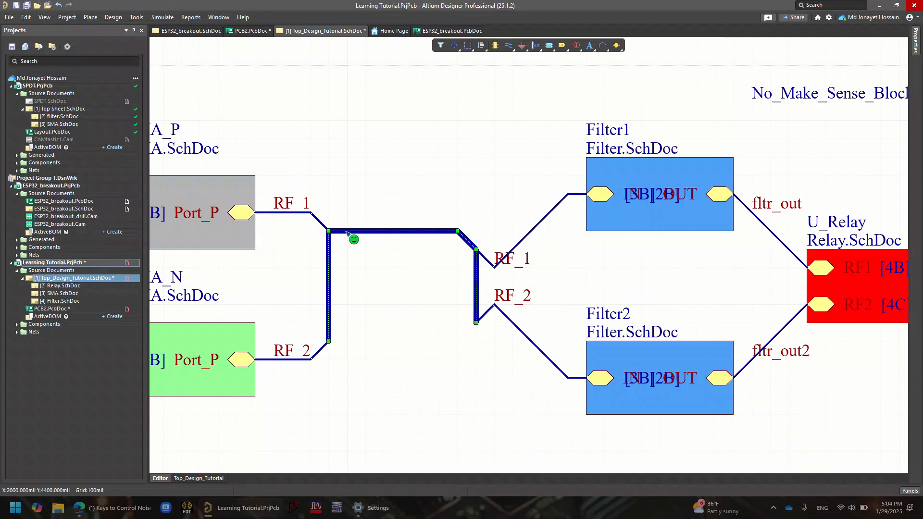
Rename the RF_1 net label on the wire leaving SMA_P to RF_P
{"action": "double_click", "coordinate": [282, 200]}
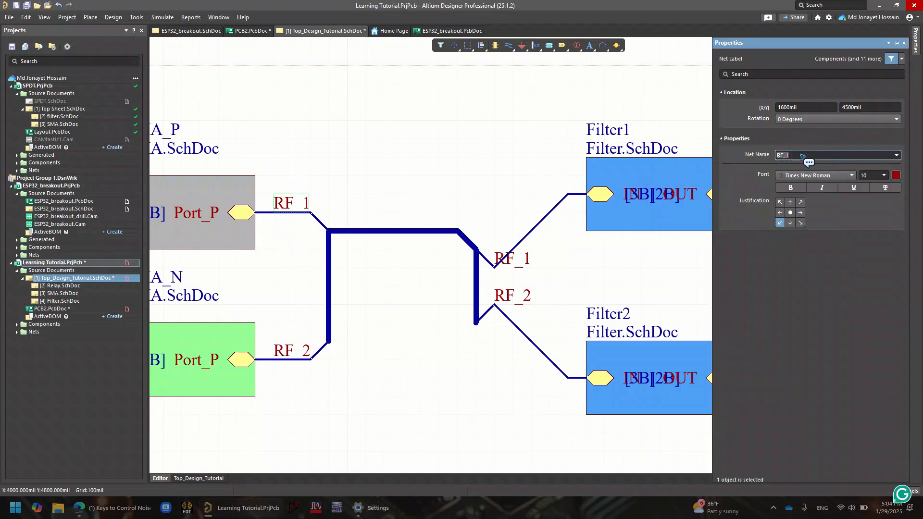
{"action": "left_click", "coordinate": [852, 154]}
{"action": "left_click", "coordinate": [845, 155]}
{"action": "type", "text": "n"}
{"action": "key", "text": "BackSpace"}
{"action": "key", "text": "BackSpace"}
{"action": "left_click", "coordinate": [414, 76]}
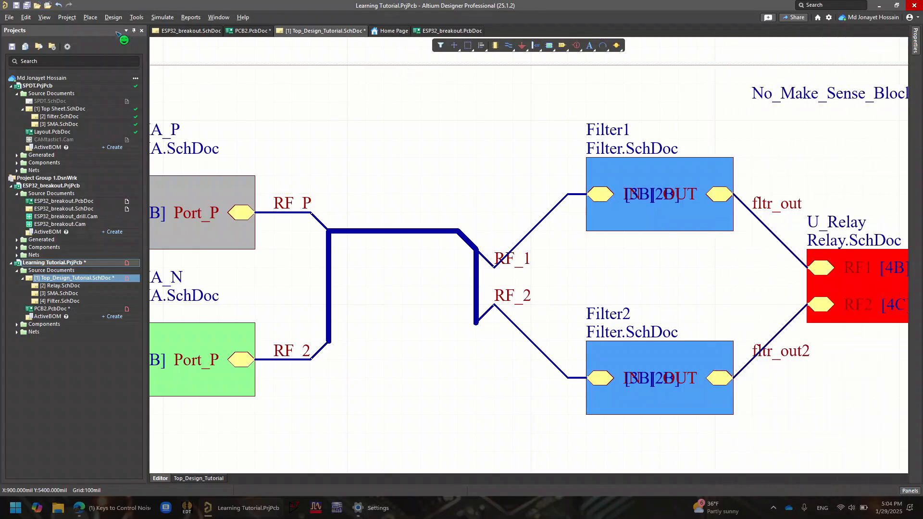
Check the differential pair suffixes in the project options
{"action": "left_click", "coordinate": [67, 17]}
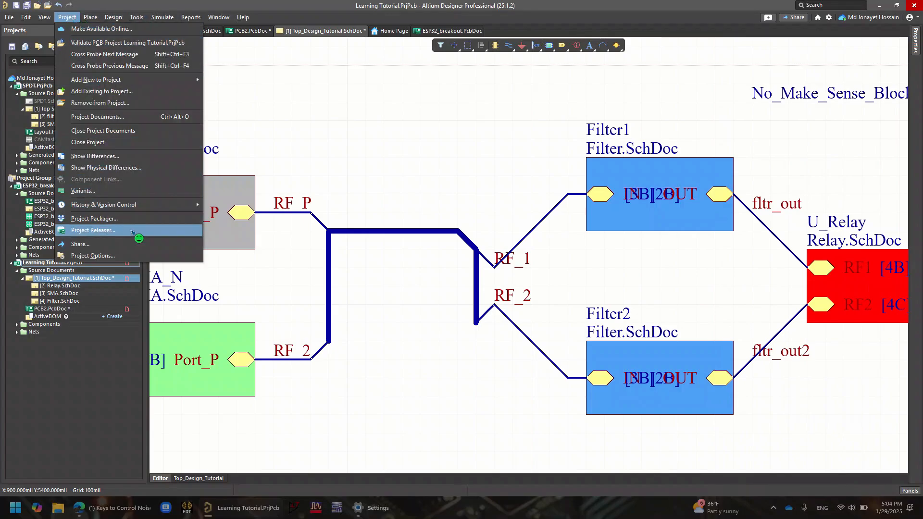
{"action": "left_click", "coordinate": [135, 255]}
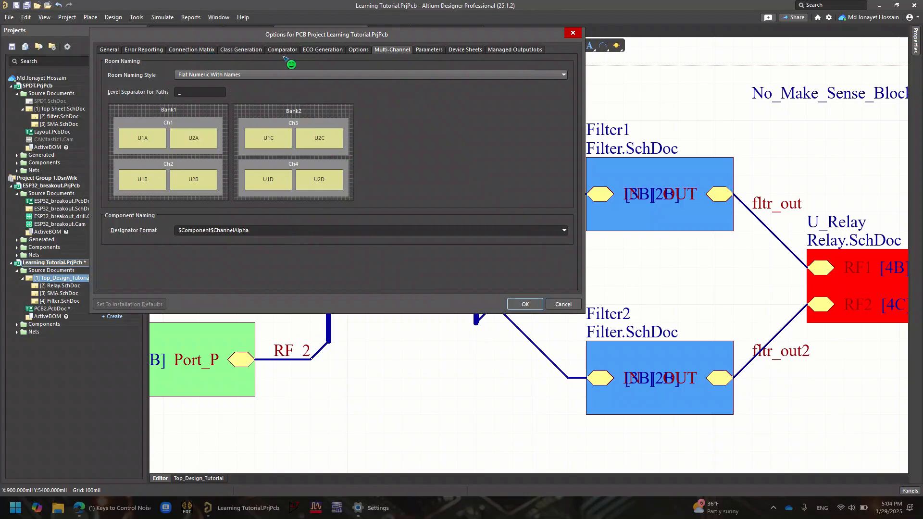
{"action": "left_click", "coordinate": [319, 50]}
{"action": "left_click", "coordinate": [358, 50]}
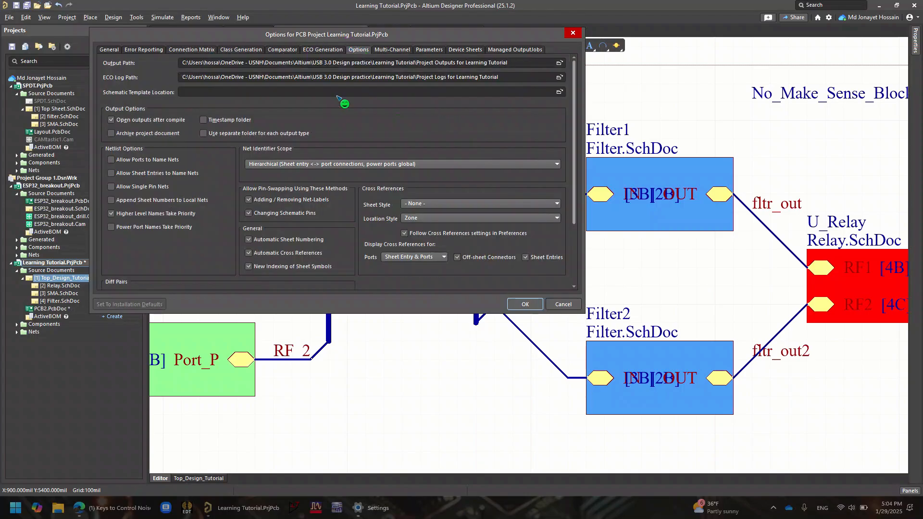
{"action": "scroll", "coordinate": [342, 101], "scroll_direction": "down", "scroll_amount": 3}
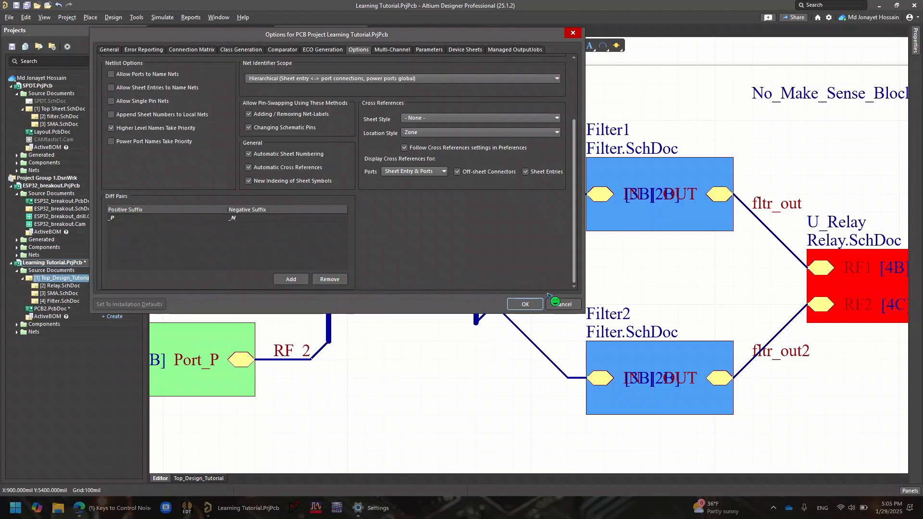
{"action": "left_click", "coordinate": [529, 302]}
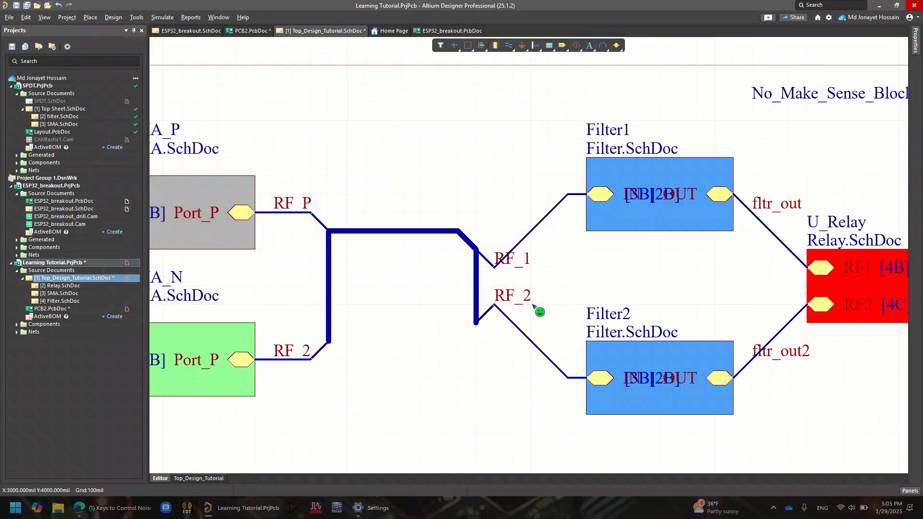
Rename the net label on the SMA_N wire to RF_N and the one on Filter1's input wire to RF_P
{"action": "double_click", "coordinate": [291, 352]}
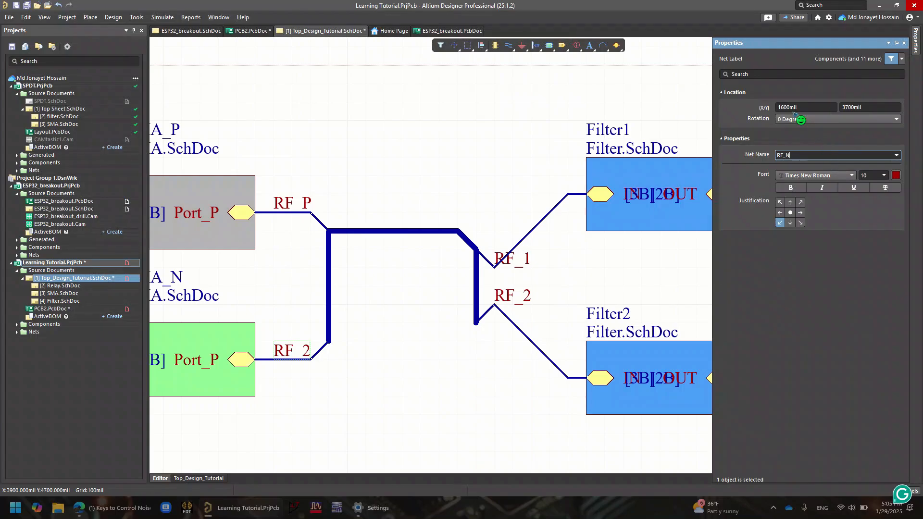
{"action": "left_click", "coordinate": [430, 127]}
{"action": "left_click", "coordinate": [521, 260]}
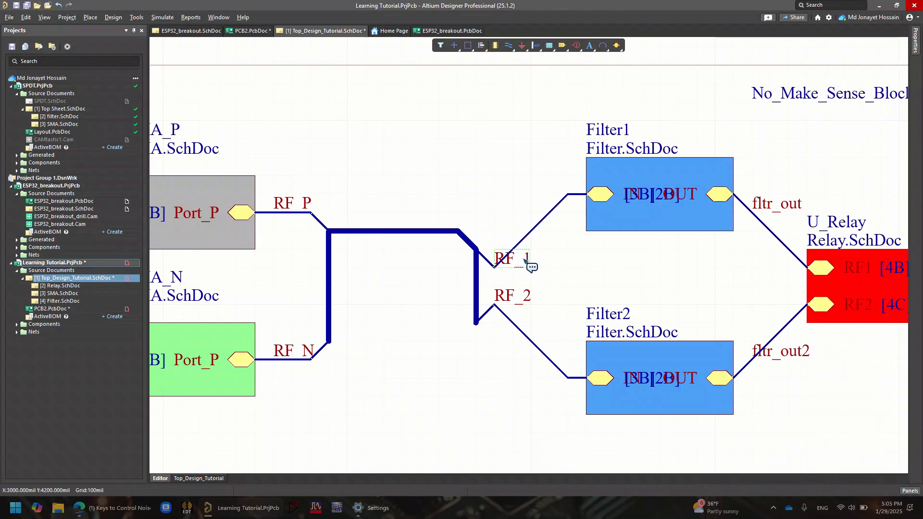
{"action": "double_click", "coordinate": [523, 258]}
{"action": "left_click", "coordinate": [824, 152]}
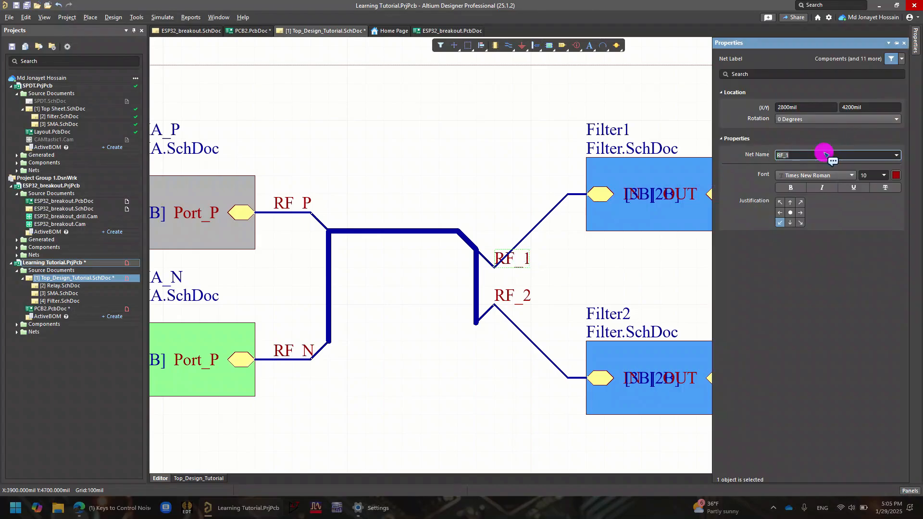
{"action": "left_click", "coordinate": [816, 154]}
{"action": "key", "text": "BackSpace"}
{"action": "type", "text": "P"}
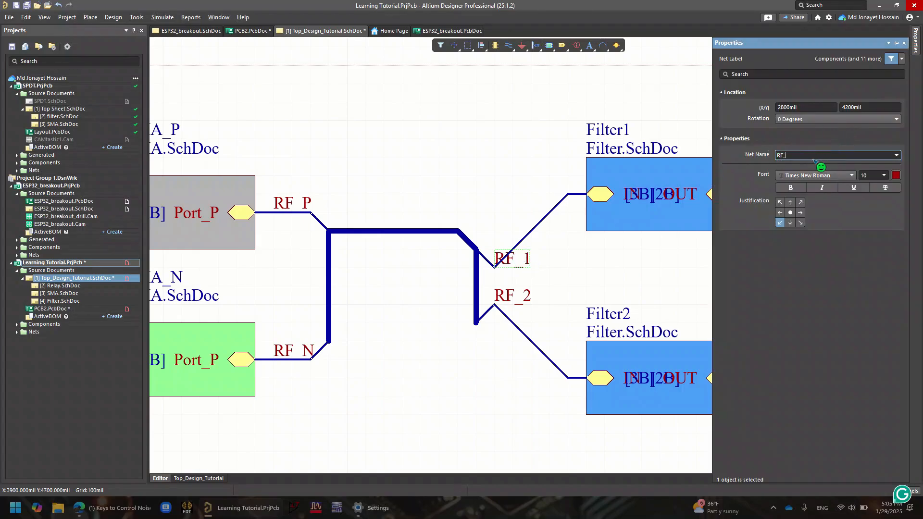
Rename the RF_2 net label on Filter2's input wire to RF_N
{"action": "left_click", "coordinate": [522, 297]}
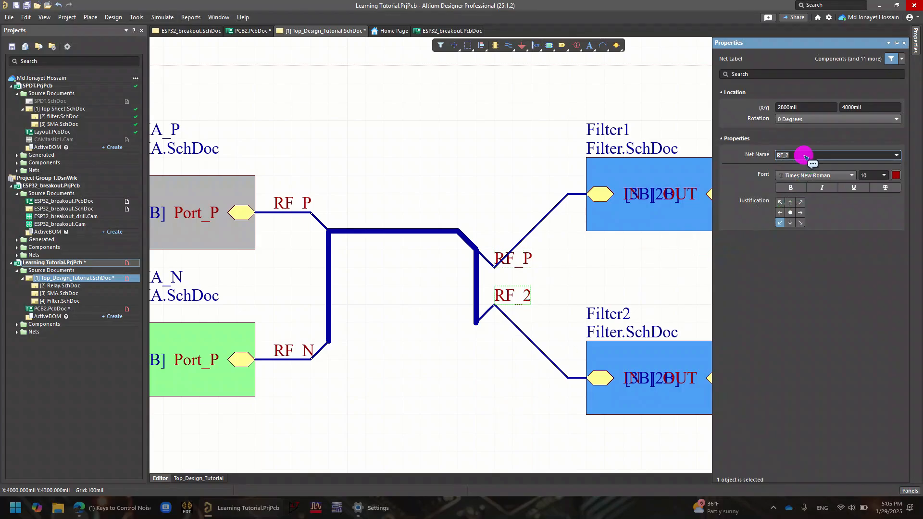
{"action": "key", "text": "BackSpace"}
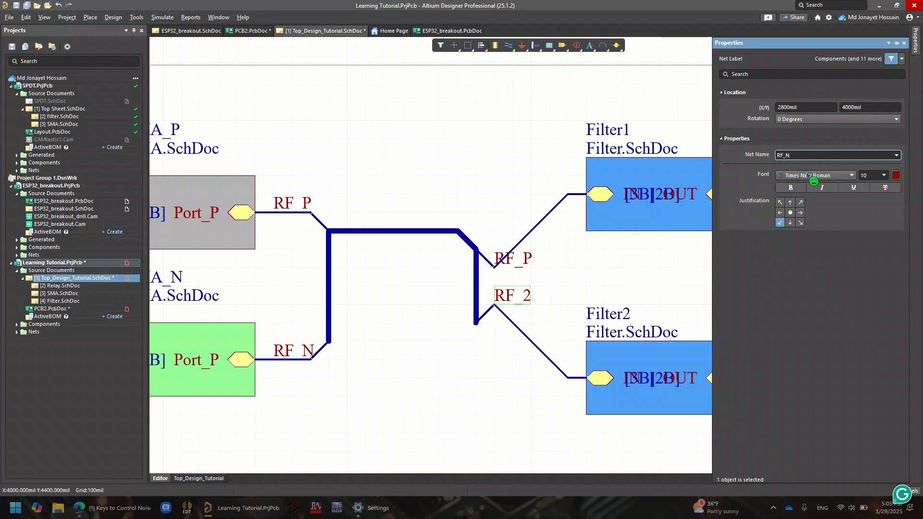
{"action": "left_click", "coordinate": [459, 161]}
Place a net label on the wire between the relay's RFC entry and the output filter
{"action": "scroll", "coordinate": [466, 178], "scroll_direction": "down", "scroll_amount": 3, "text": "ctrl"}
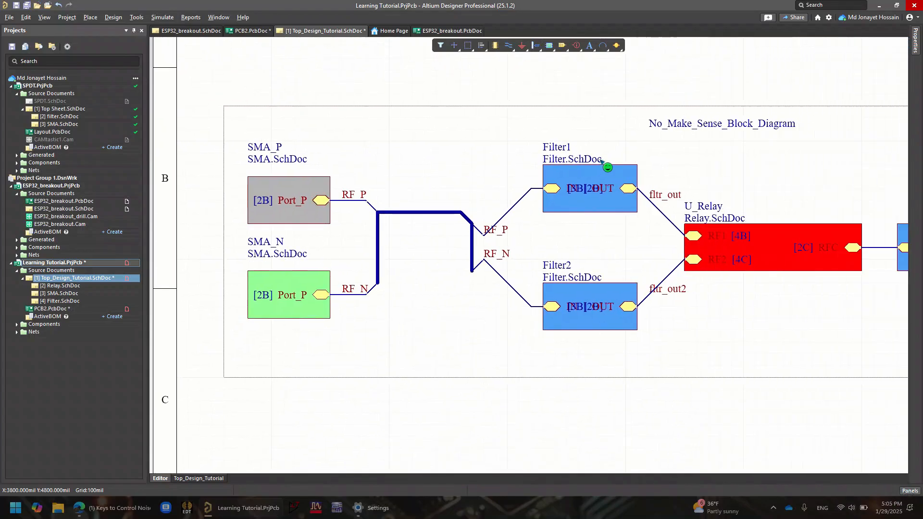
{"action": "right_click_drag", "start_coordinate": [601, 164], "coordinate": [483, 193]}
{"action": "scroll", "coordinate": [543, 226], "scroll_direction": "down", "scroll_amount": 2, "text": "shift"}
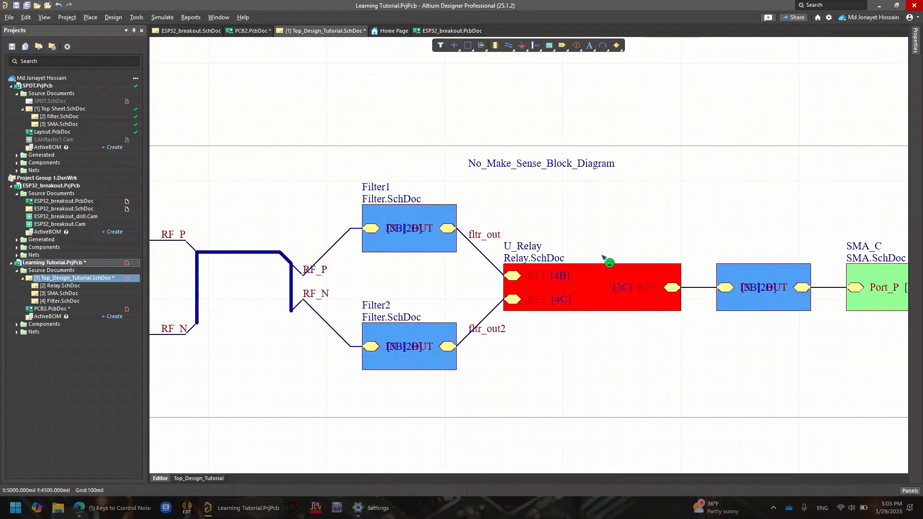
{"action": "scroll", "coordinate": [721, 327], "scroll_direction": "up", "scroll_amount": 3, "text": "ctrl"}
{"action": "right_click_drag", "start_coordinate": [756, 281], "coordinate": [621, 339]}
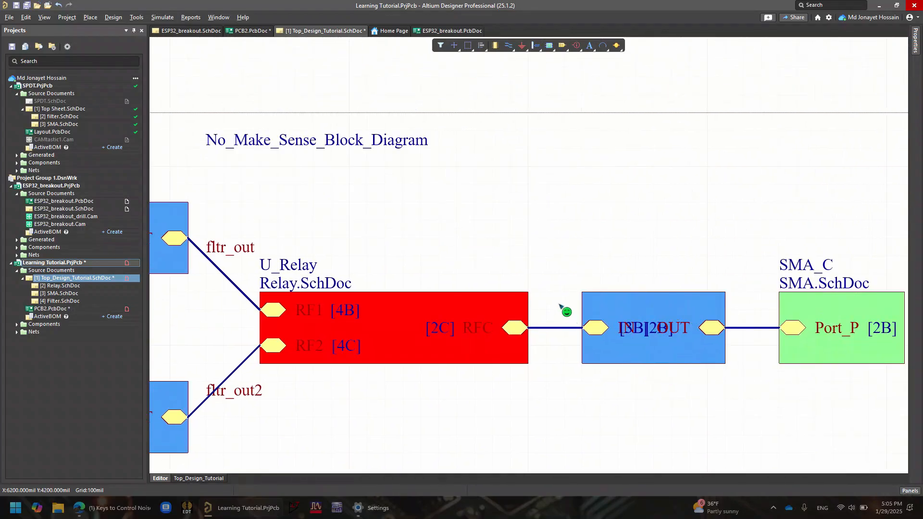
{"action": "left_click", "coordinate": [662, 311]}
{"action": "left_click_drag", "start_coordinate": [661, 312], "coordinate": [732, 327]}
{"action": "left_click", "coordinate": [624, 245]}
{"action": "left_click", "coordinate": [576, 49]}
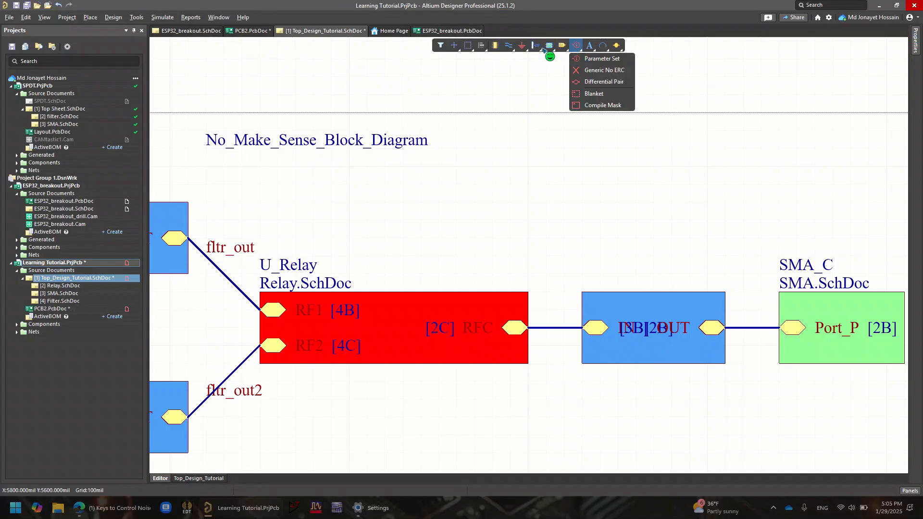
{"action": "left_click", "coordinate": [508, 46]}
{"action": "left_click", "coordinate": [542, 96]}
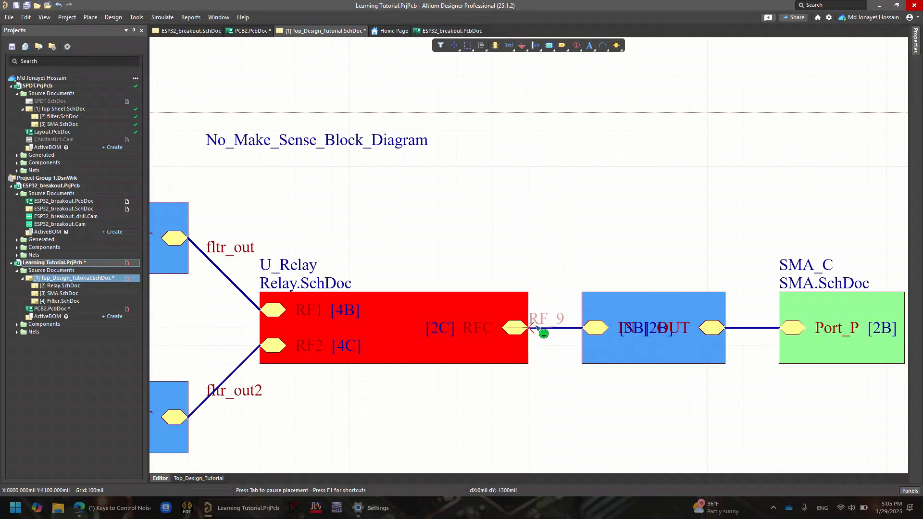
{"action": "left_click", "coordinate": [546, 328]}
{"action": "key", "text": "Escape"}
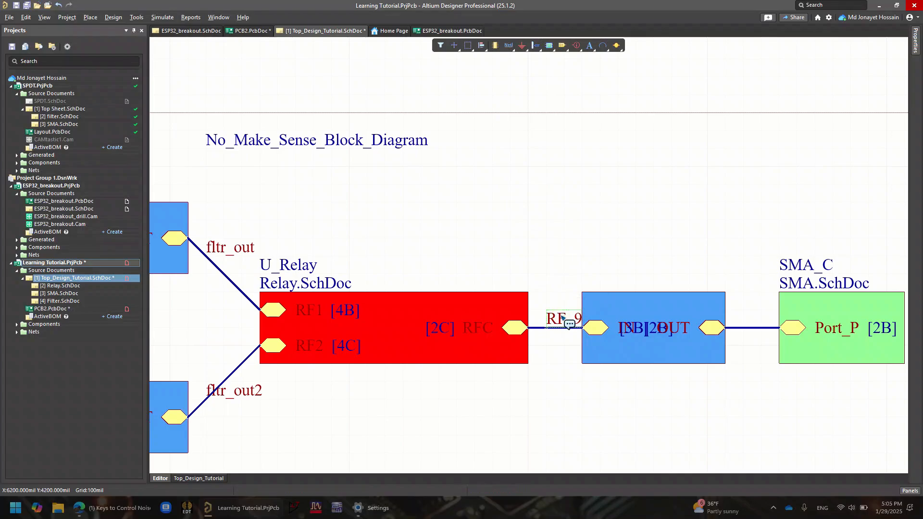
Rename the net label on the relay's output wire to RFC_O and set its font size to 6
{"action": "double_click", "coordinate": [563, 318]}
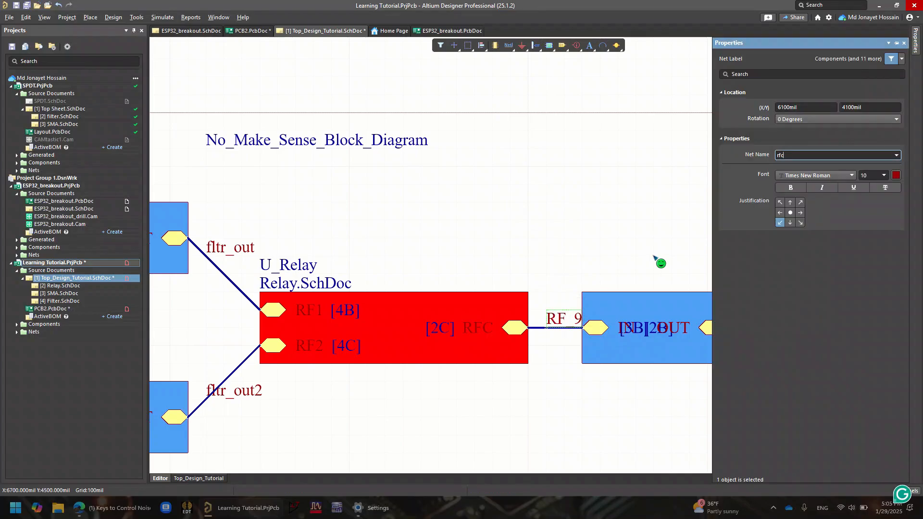
{"action": "key", "text": "BackSpace"}
{"action": "type", "text": "C_O"}
{"action": "left_click", "coordinate": [883, 175]}
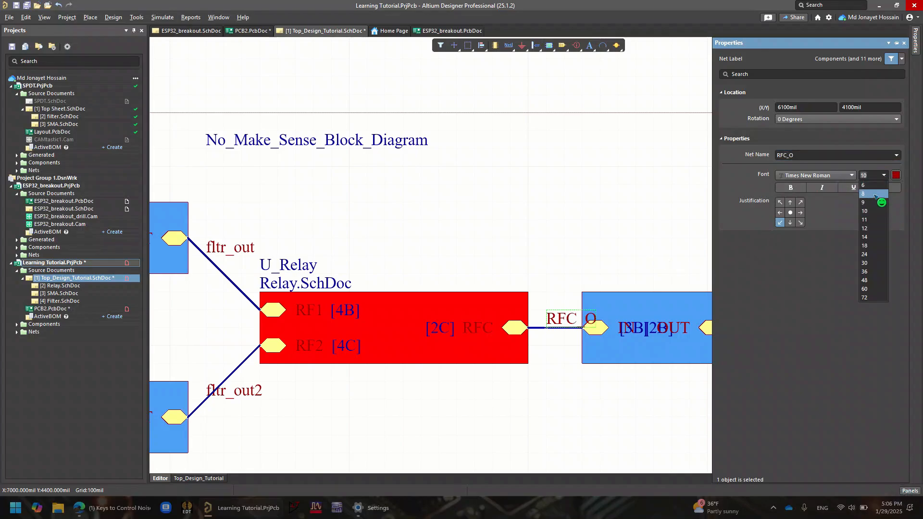
{"action": "left_click", "coordinate": [864, 185]}
{"action": "left_click", "coordinate": [611, 266]}
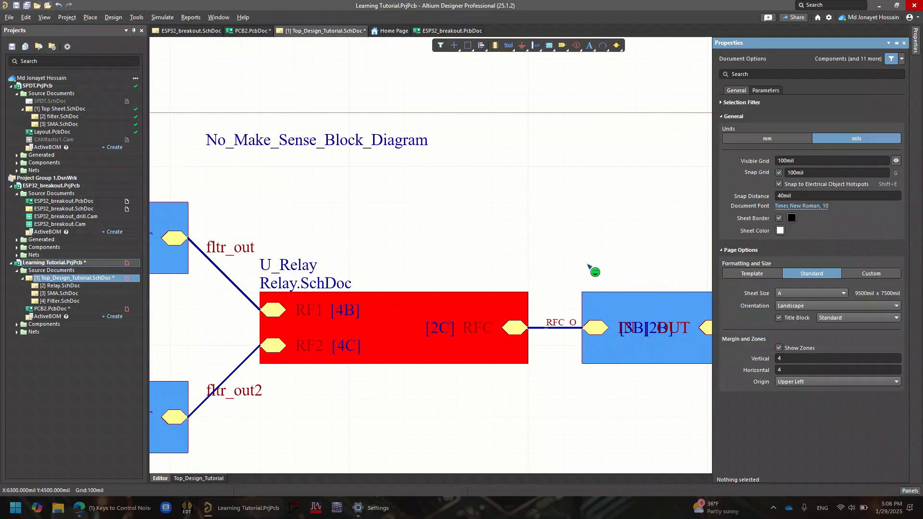
Copy the RFC_O net label onto the wire between the output filter and SMA_C
{"action": "left_click", "coordinate": [561, 322]}
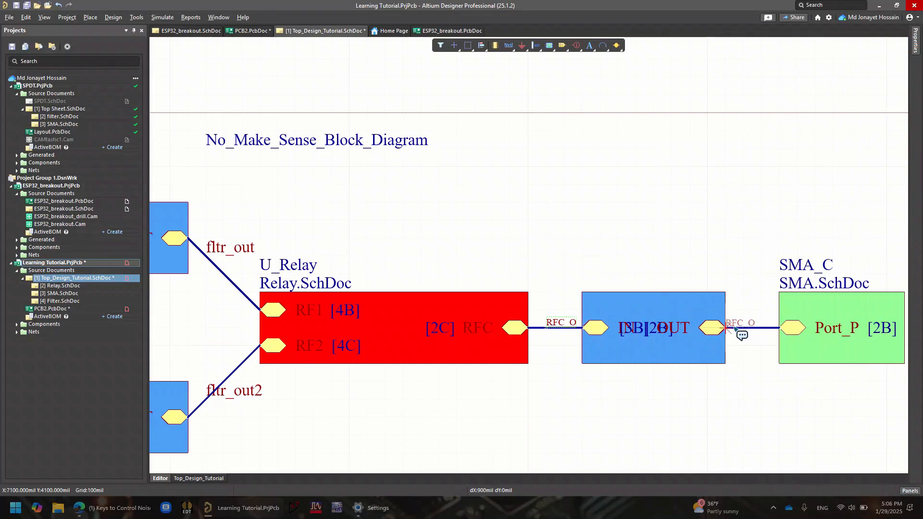
{"action": "left_click", "coordinate": [742, 328]}
{"action": "key", "text": "Tab"}
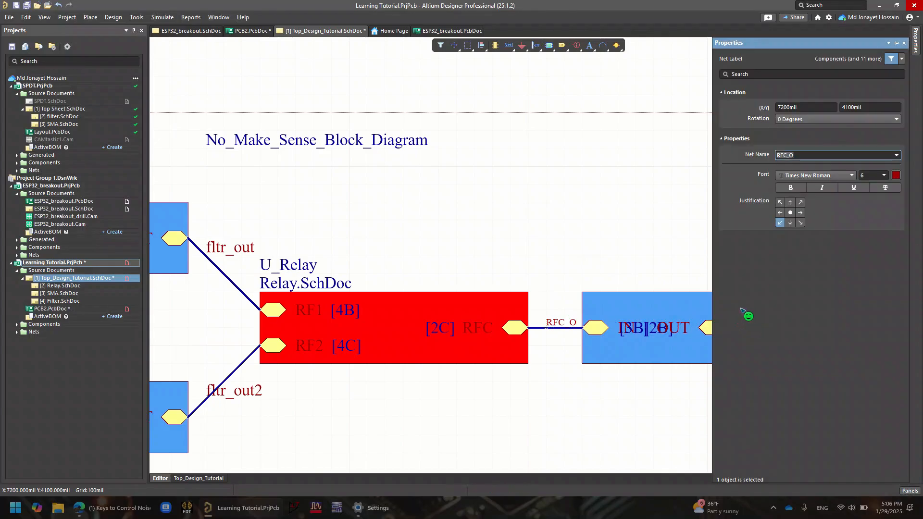
{"action": "right_click_drag", "start_coordinate": [600, 274], "coordinate": [381, 250]}
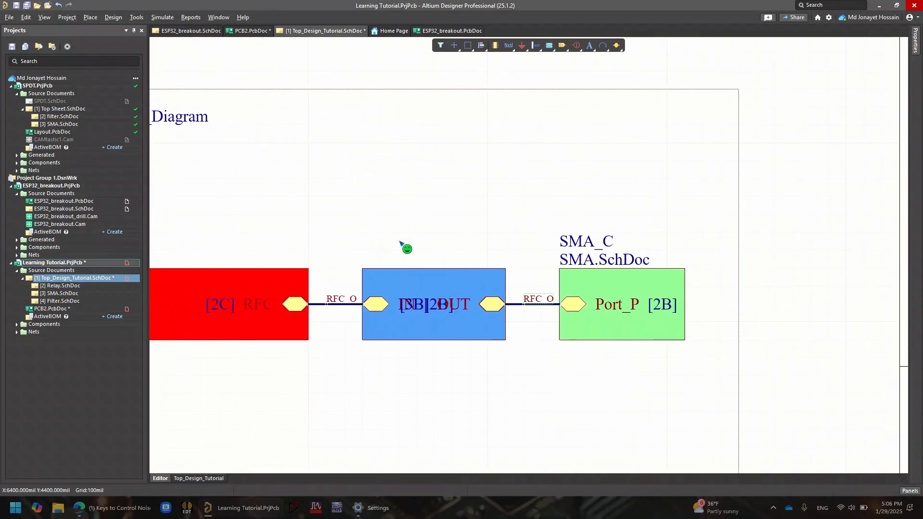
Rename the net label on SMA_C's input wire to FLTR_O
{"action": "double_click", "coordinate": [546, 298]}
{"action": "left_click", "coordinate": [813, 158]}
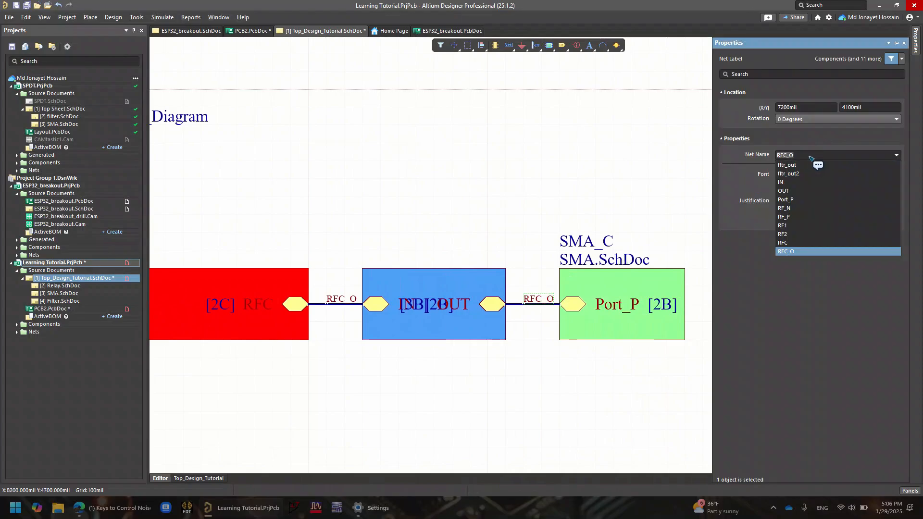
{"action": "left_click", "coordinate": [810, 157]}
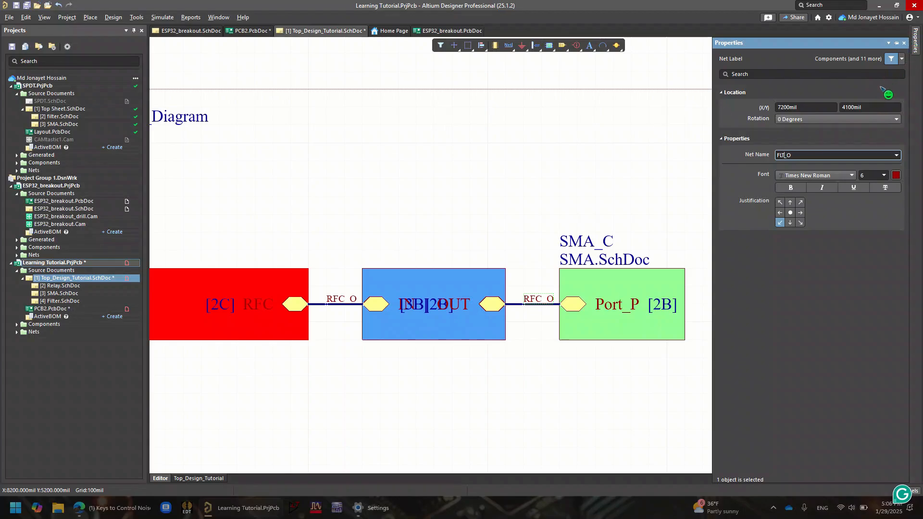
{"action": "type", "text": "TR"}
{"action": "left_click", "coordinate": [903, 43]}
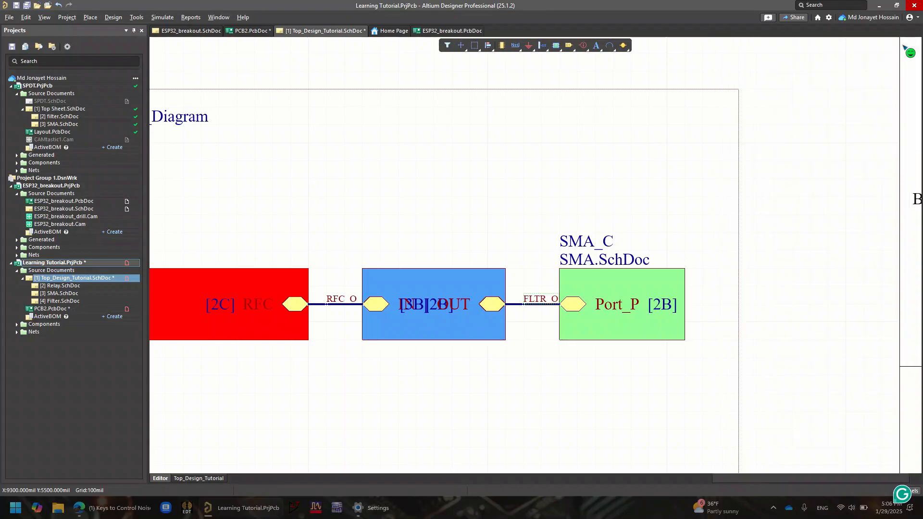
Save the top-level schematic with its new net labels
{"action": "scroll", "coordinate": [476, 229], "scroll_direction": "down", "scroll_amount": 2, "text": "ctrl"}
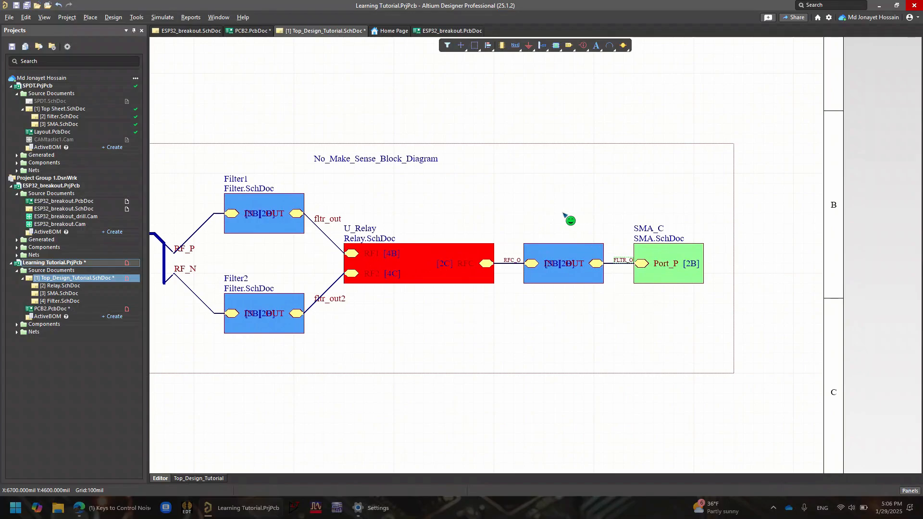
{"action": "key", "text": "ctrl+s"}
{"action": "right_click_drag", "start_coordinate": [455, 265], "coordinate": [810, 197]}
{"action": "right_click_drag", "start_coordinate": [655, 209], "coordinate": [596, 268]}
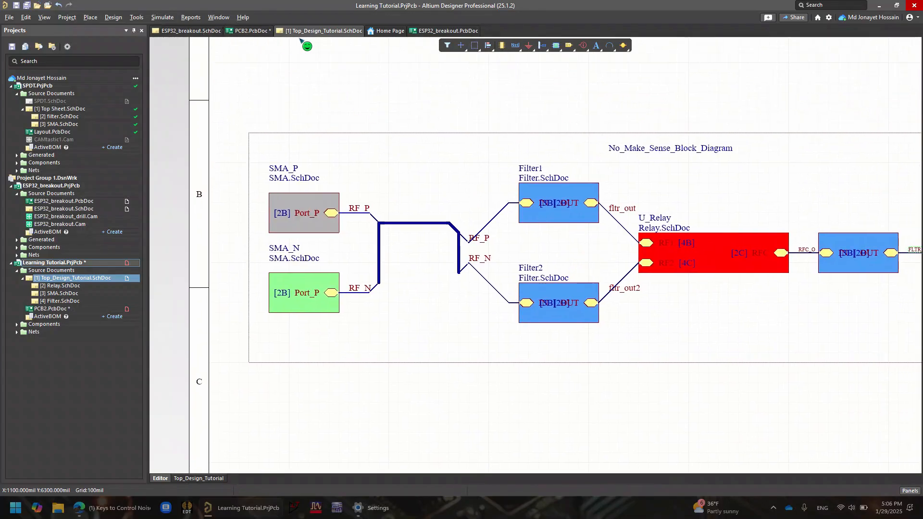
Save PCB2.PcbDoc and undo the earlier component transfer so only the board outline is left
{"action": "left_click", "coordinate": [252, 31]}
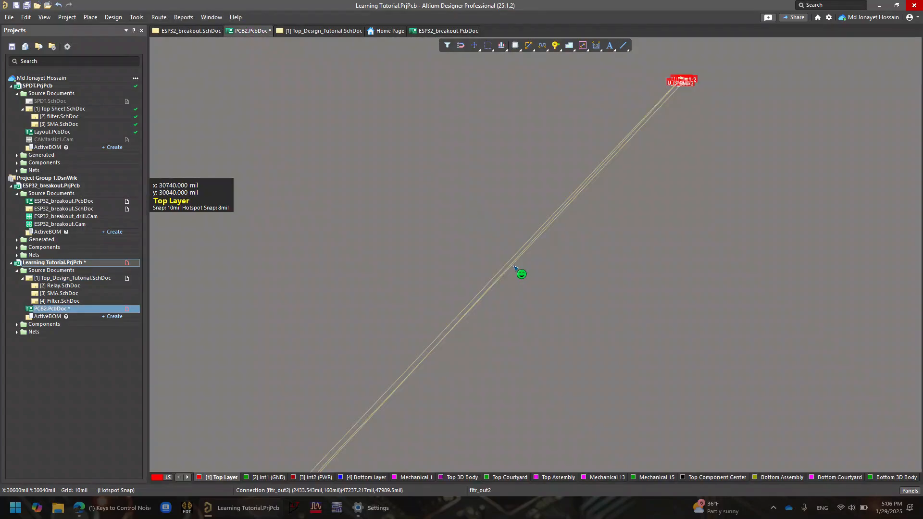
{"action": "scroll", "coordinate": [513, 266], "scroll_direction": "down", "scroll_amount": 2, "text": "ctrl"}
{"action": "right_click_drag", "start_coordinate": [495, 261], "coordinate": [549, 180]}
{"action": "key", "text": "ctrl+s"}
{"action": "scroll", "coordinate": [446, 318], "scroll_direction": "up", "scroll_amount": 3, "text": "ctrl"}
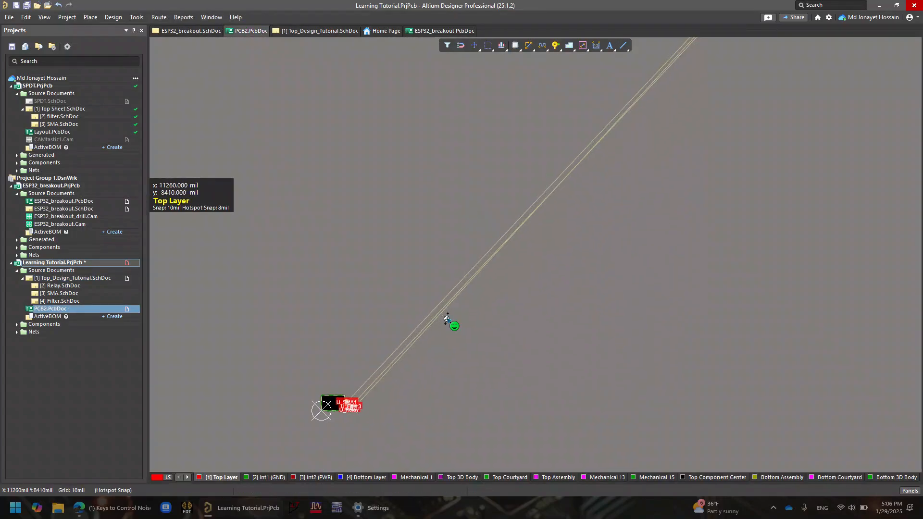
{"action": "key", "text": "ctrl+z"}
{"action": "right_click_drag", "start_coordinate": [402, 351], "coordinate": [533, 246]}
{"action": "scroll", "coordinate": [429, 255], "scroll_direction": "up", "scroll_amount": 10, "text": "ctrl"}
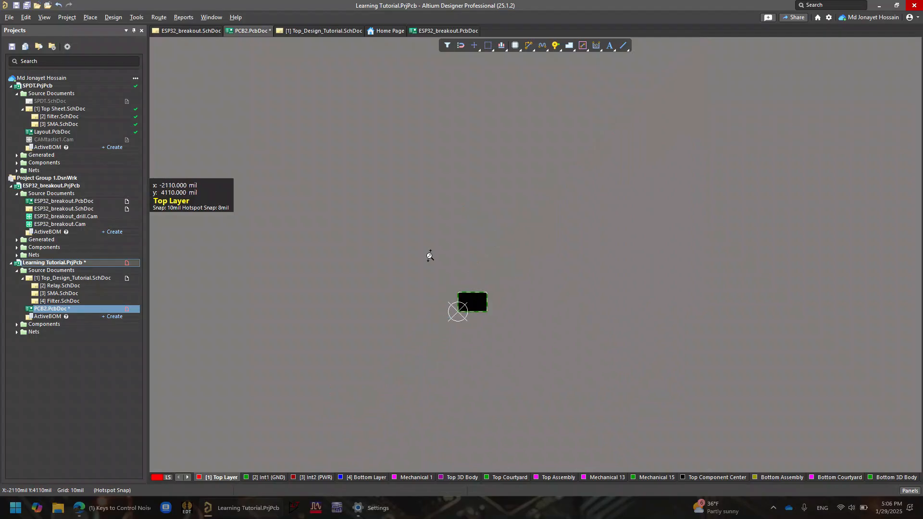
{"action": "right_click_drag", "start_coordinate": [604, 395], "coordinate": [332, 54]}
{"action": "right_click_drag", "start_coordinate": [447, 185], "coordinate": [336, 110]}
{"action": "right_click_drag", "start_coordinate": [459, 166], "coordinate": [412, 135]}
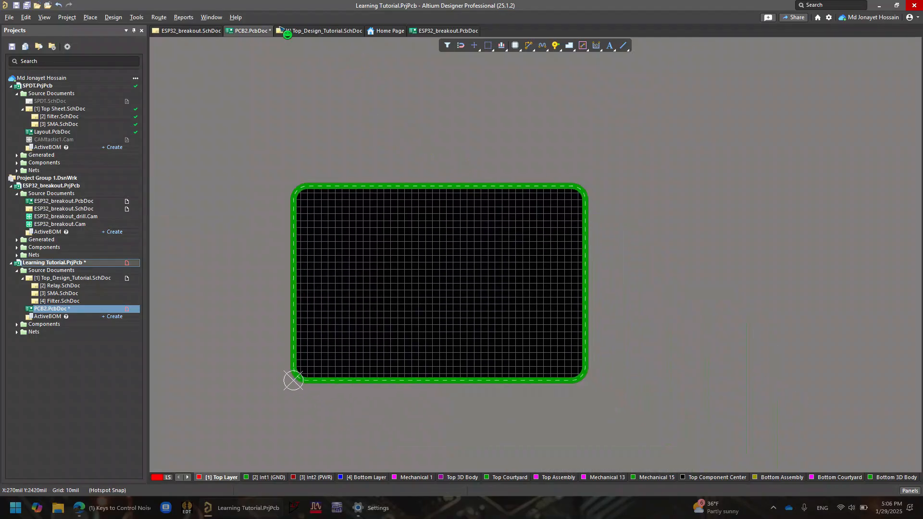
Update PCB2.PcbDoc from the top-level schematic, validating and executing all changes in the engineering change order
{"action": "left_click", "coordinate": [328, 32]}
{"action": "left_click", "coordinate": [115, 17]}
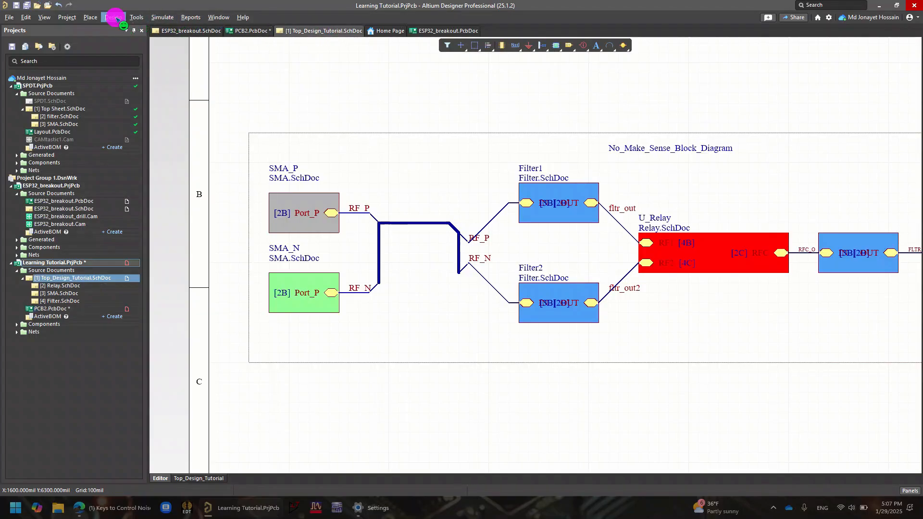
{"action": "left_click", "coordinate": [128, 28]}
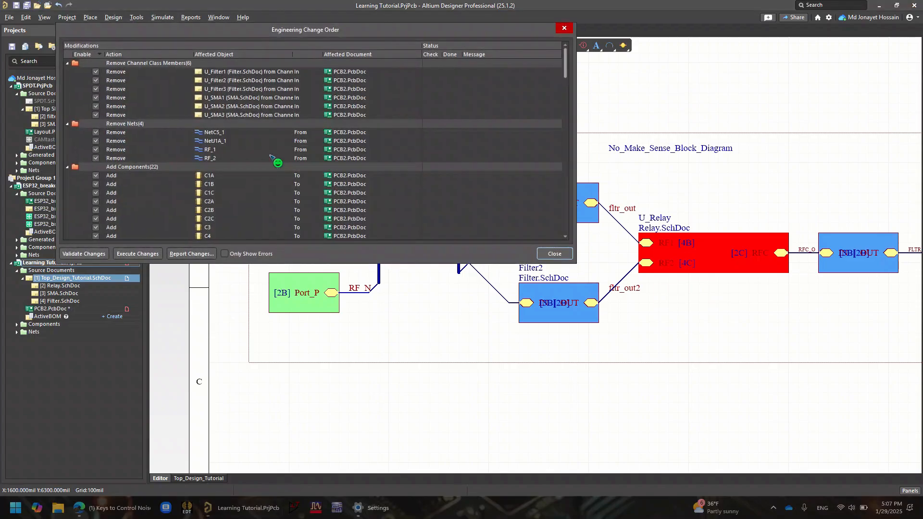
{"action": "scroll", "coordinate": [214, 205], "scroll_direction": "down", "scroll_amount": 5}
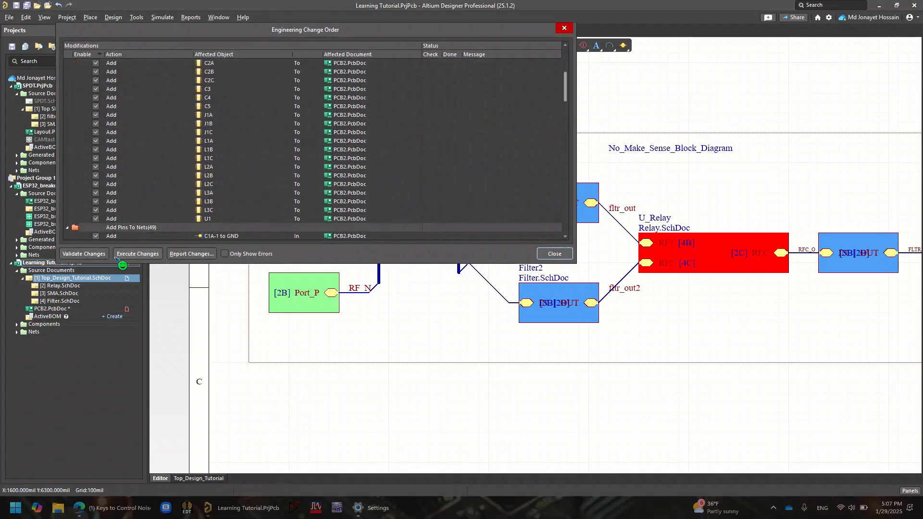
{"action": "left_click", "coordinate": [84, 253]}
{"action": "left_click", "coordinate": [139, 253]}
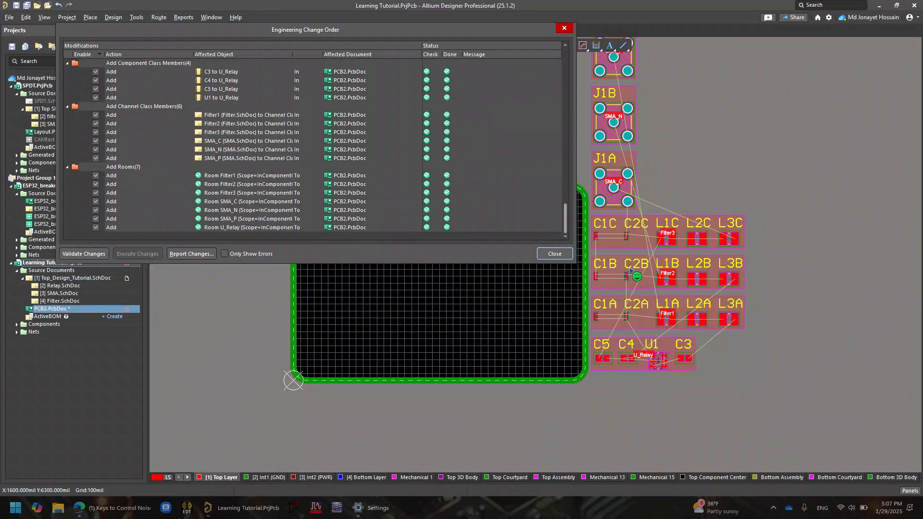
{"action": "left_click", "coordinate": [554, 253]}
Examine the imported SMA, filter and relay rooms and the net names on their component pads
{"action": "scroll", "coordinate": [539, 313], "scroll_direction": "down", "scroll_amount": 3, "text": "ctrl"}
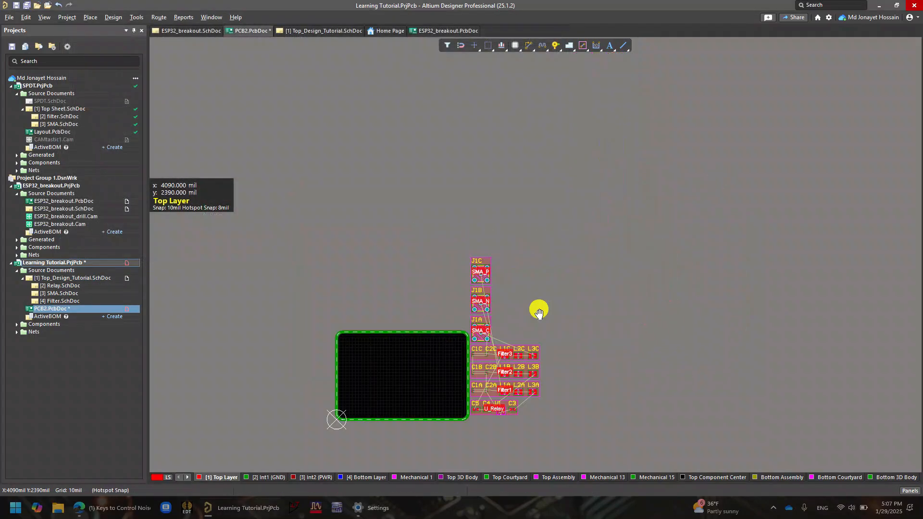
{"action": "right_click_drag", "start_coordinate": [539, 313], "coordinate": [603, 249]}
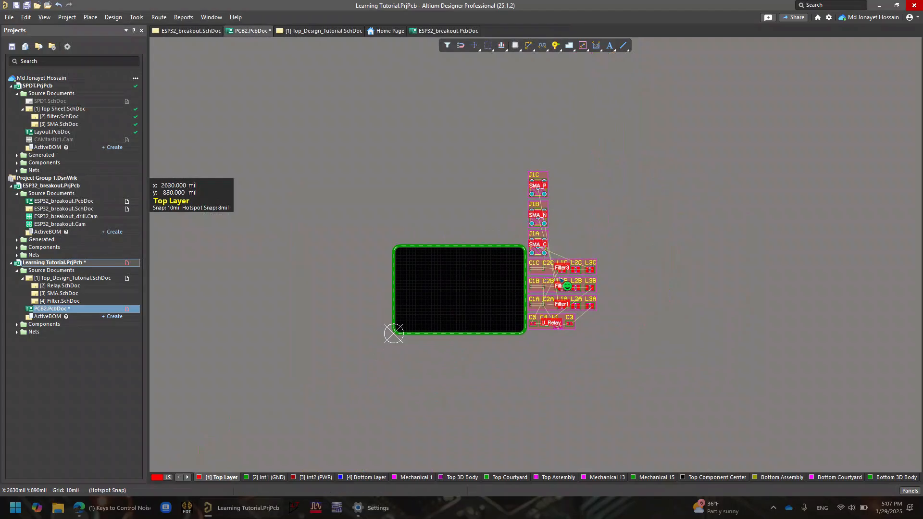
{"action": "scroll", "coordinate": [581, 259], "scroll_direction": "up", "scroll_amount": 3, "text": "ctrl"}
{"action": "scroll", "coordinate": [497, 327], "scroll_direction": "up", "scroll_amount": 2, "text": "ctrl"}
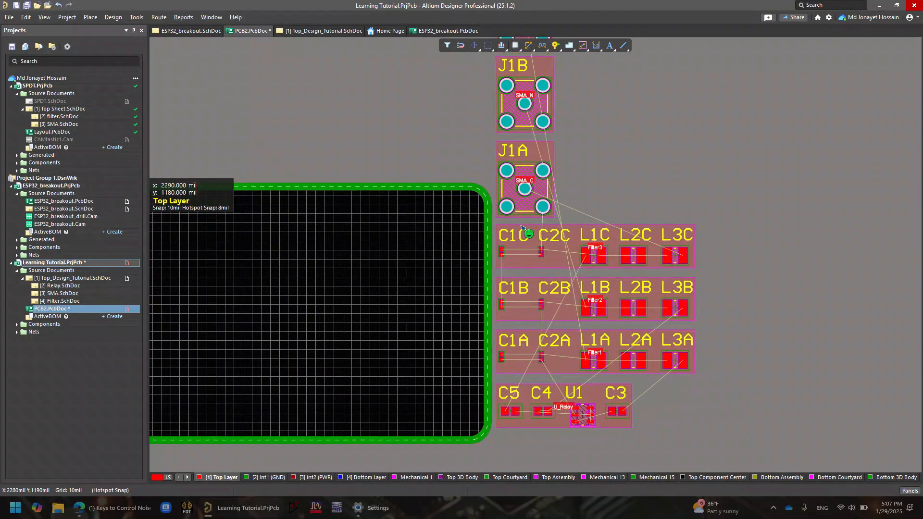
{"action": "scroll", "coordinate": [591, 340], "scroll_direction": "up", "scroll_amount": 1, "text": "ctrl"}
{"action": "scroll", "coordinate": [592, 340], "scroll_direction": "up", "scroll_amount": 1, "text": "ctrl"}
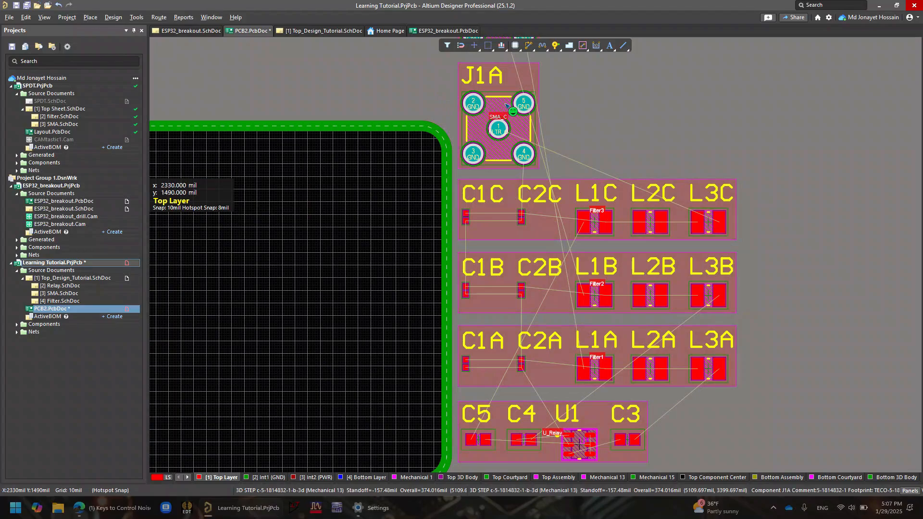
{"action": "scroll", "coordinate": [565, 465], "scroll_direction": "down", "scroll_amount": 2, "text": "ctrl"}
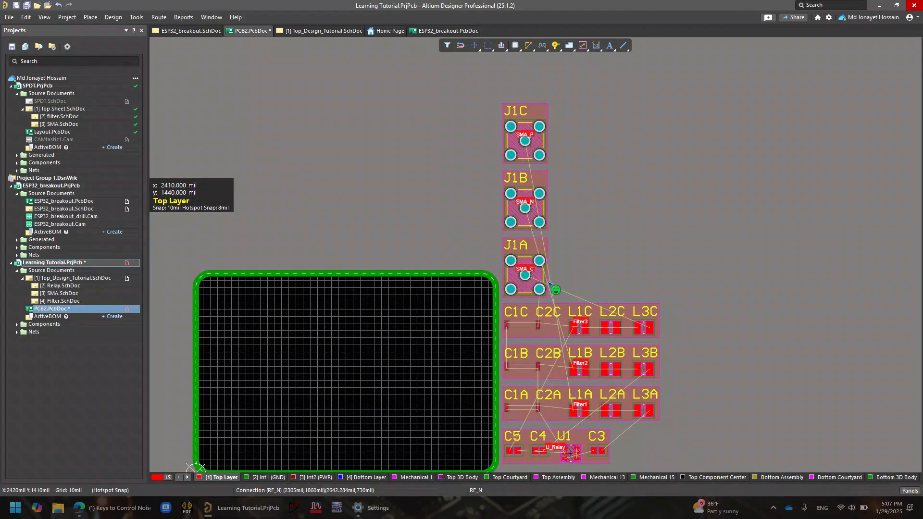
{"action": "scroll", "coordinate": [480, 349], "scroll_direction": "up", "scroll_amount": 5, "text": "ctrl"}
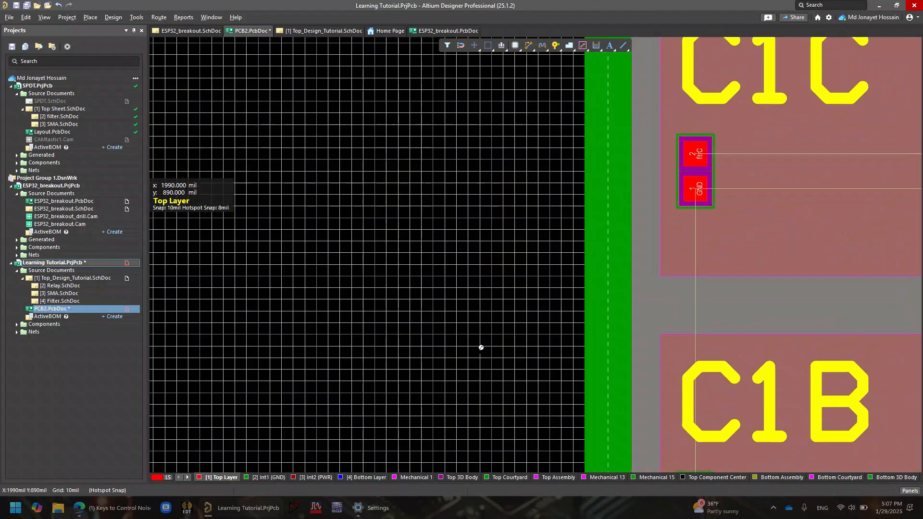
{"action": "scroll", "coordinate": [480, 349], "scroll_direction": "down", "scroll_amount": 3, "text": "ctrl"}
{"action": "right_click_drag", "start_coordinate": [588, 348], "coordinate": [491, 154]}
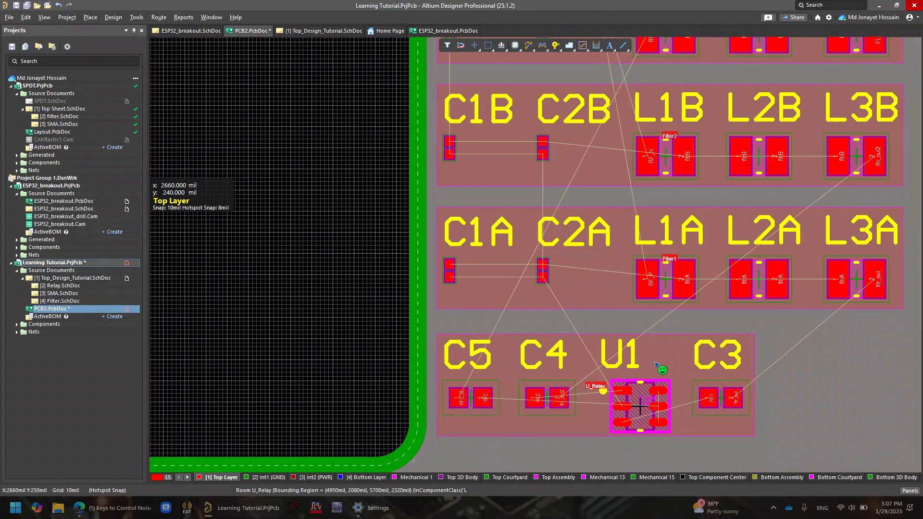
{"action": "scroll", "coordinate": [635, 411], "scroll_direction": "up", "scroll_amount": 4, "text": "ctrl"}
{"action": "scroll", "coordinate": [635, 412], "scroll_direction": "down", "scroll_amount": 3, "text": "ctrl"}
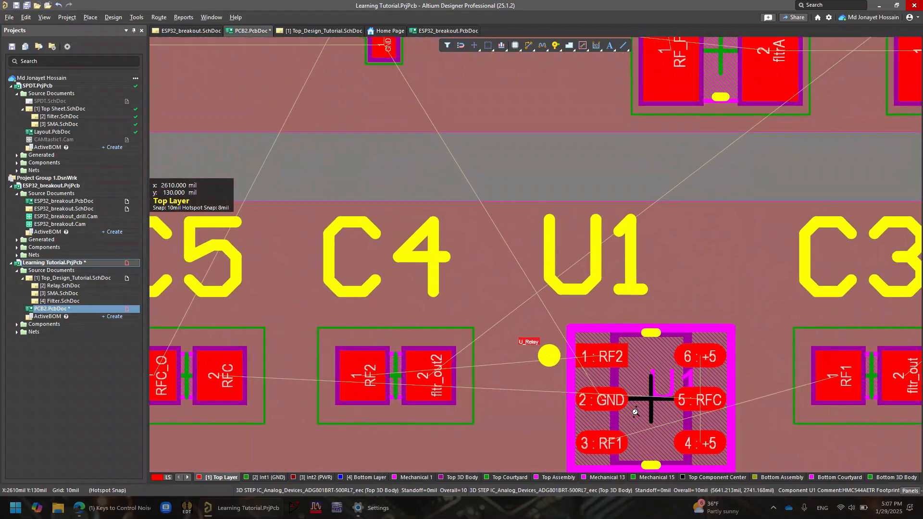
{"action": "scroll", "coordinate": [635, 412], "scroll_direction": "down", "scroll_amount": 1, "text": "ctrl"}
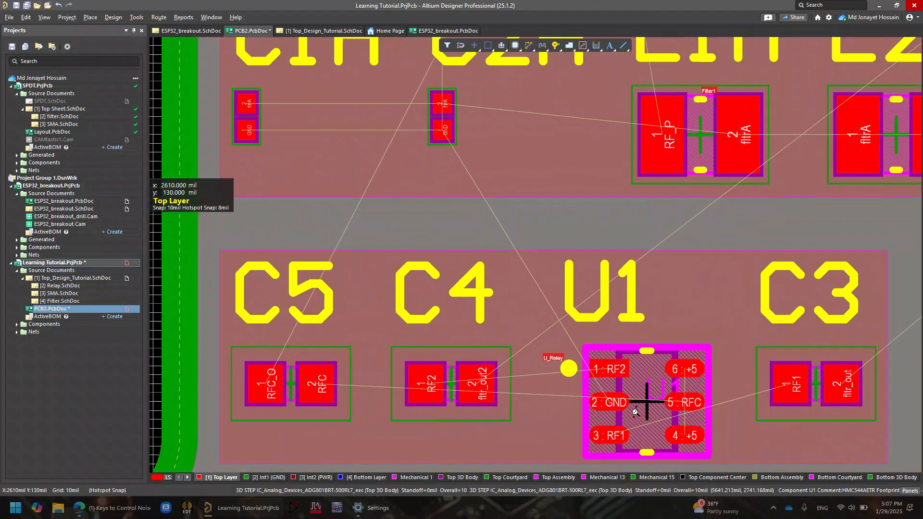
{"action": "scroll", "coordinate": [634, 412], "scroll_direction": "down", "scroll_amount": 5, "text": "ctrl"}
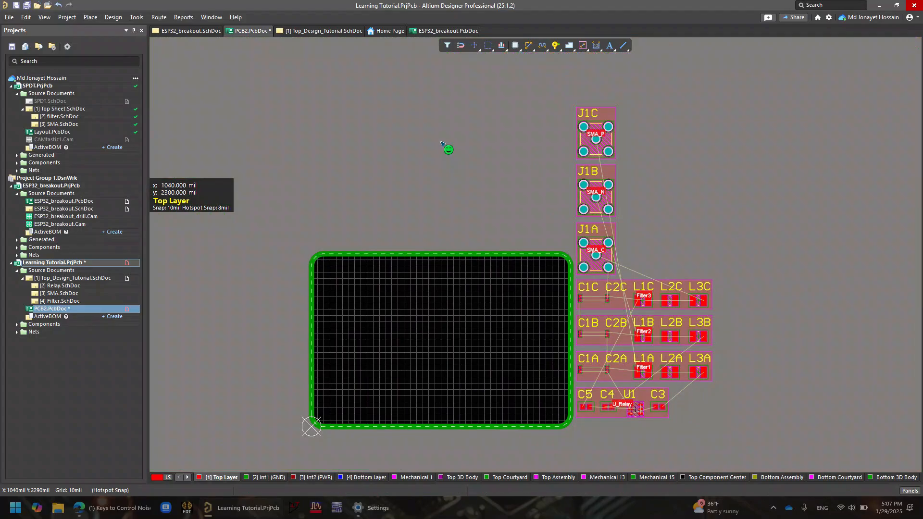
Move the Filter2 room with its components inside the board outline, near the board's right edge
{"action": "scroll", "coordinate": [620, 274], "scroll_direction": "down", "scroll_amount": 1}
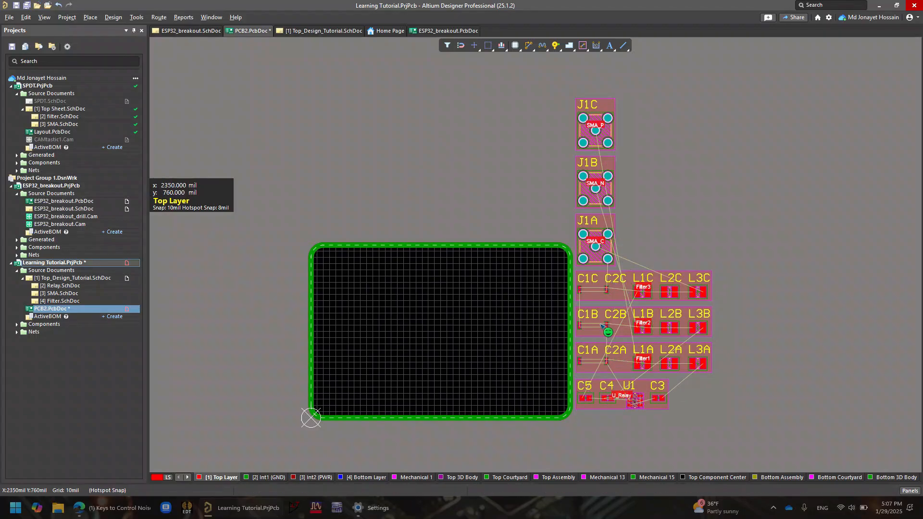
{"action": "left_click_drag", "start_coordinate": [598, 328], "coordinate": [463, 335]}
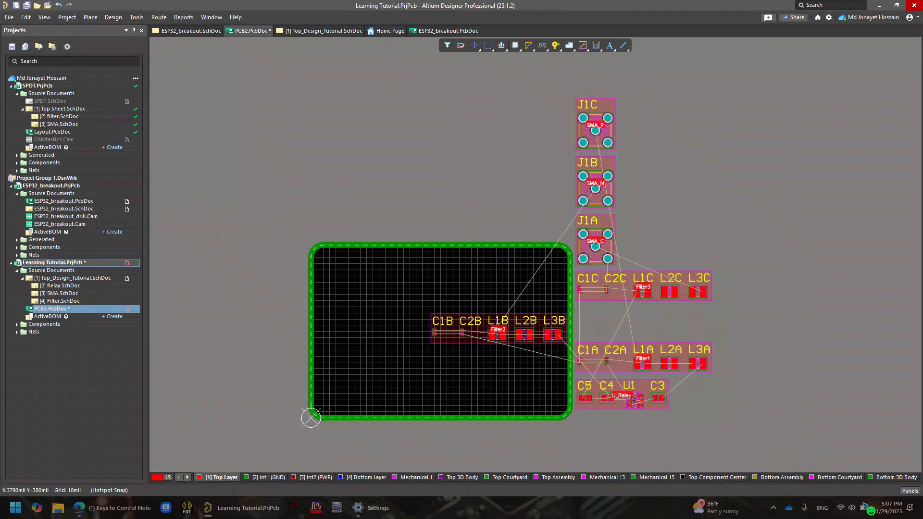
Open the View Configuration settings for the PCB's object visibility
{"action": "left_click", "coordinate": [915, 491]}
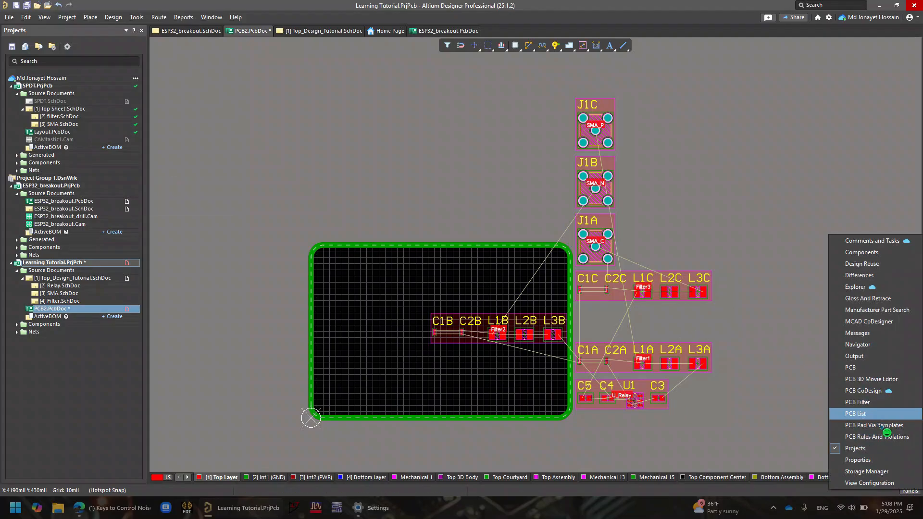
{"action": "left_click", "coordinate": [879, 483]}
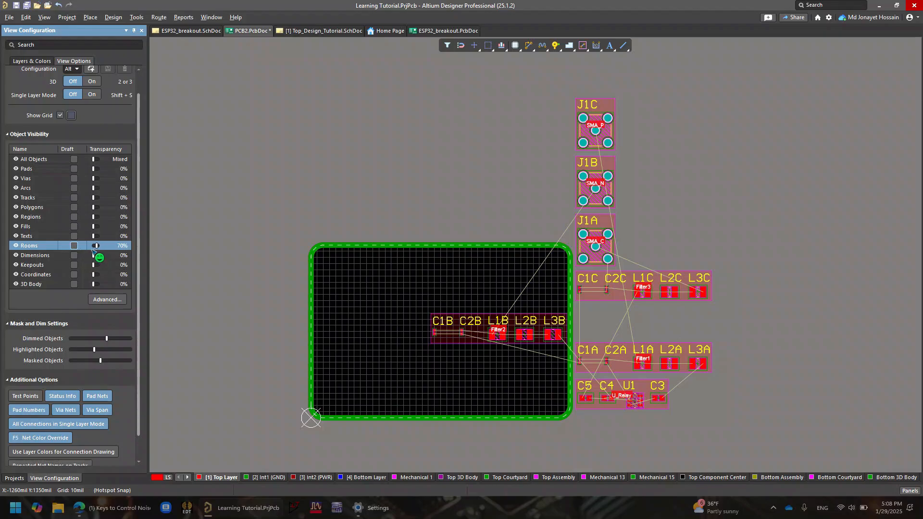
{"action": "left_click", "coordinate": [918, 491]}
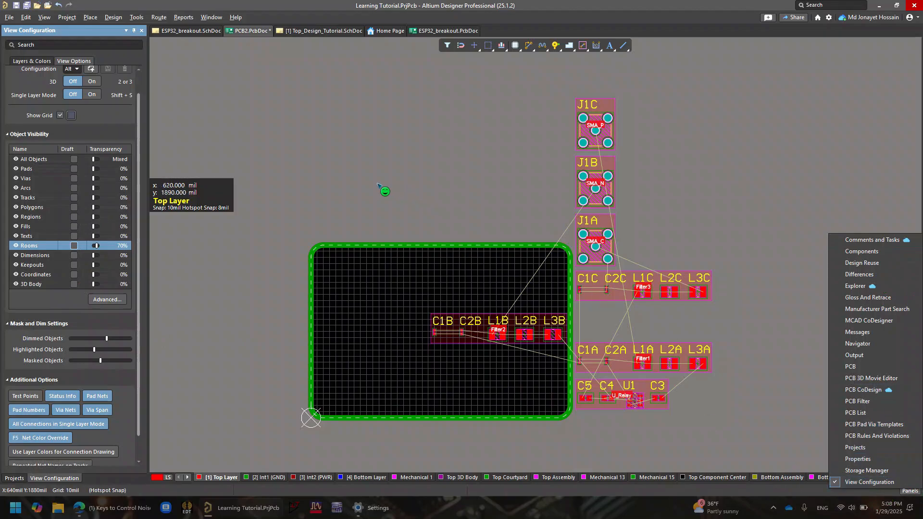
{"action": "left_click", "coordinate": [339, 169]}
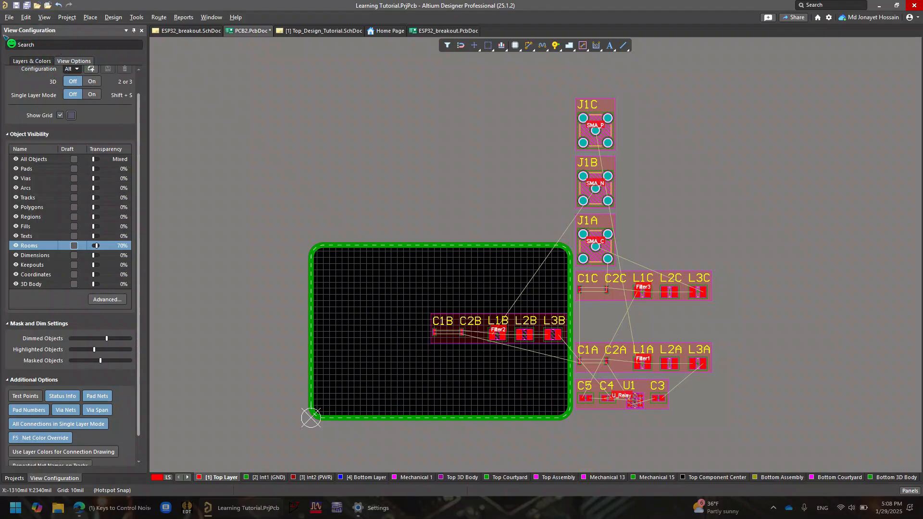
Hide the rooms and show them again, and turn their draft display on and back off
{"action": "left_click", "coordinate": [16, 246]}
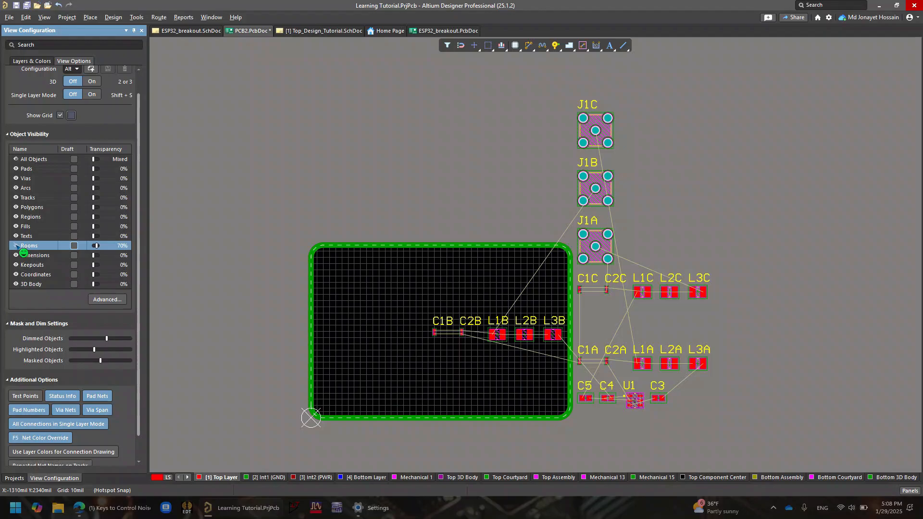
{"action": "left_click", "coordinate": [16, 245]}
{"action": "left_click", "coordinate": [74, 245]}
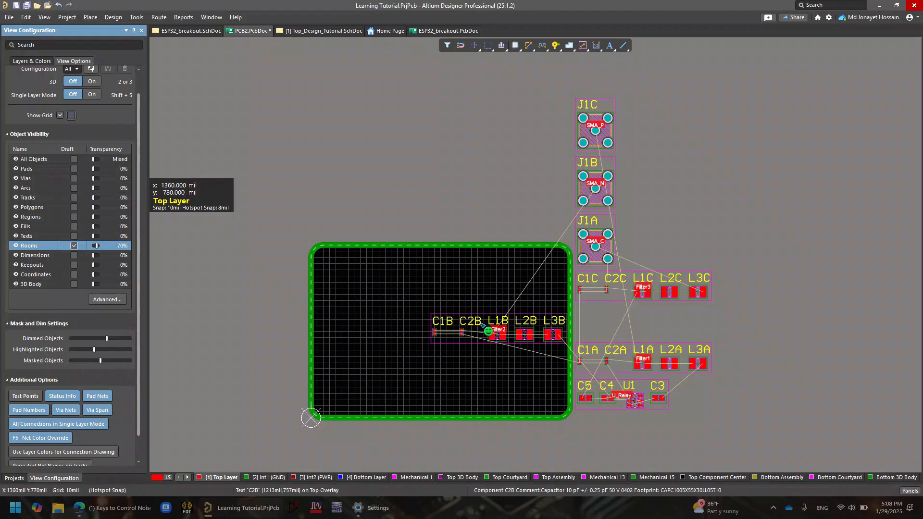
{"action": "left_click", "coordinate": [74, 245]}
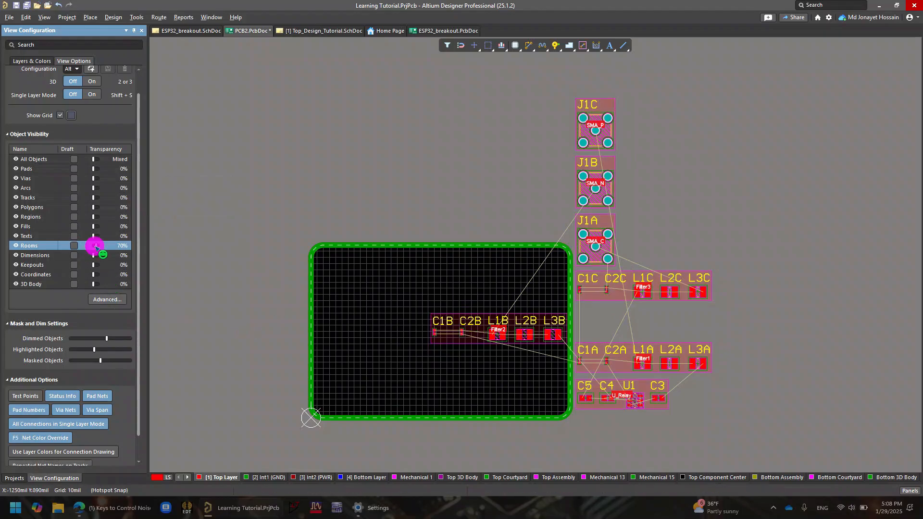
Set the rooms' transparency to 0% and return it to 70%
{"action": "left_click_drag", "start_coordinate": [92, 250], "coordinate": [91, 252]}
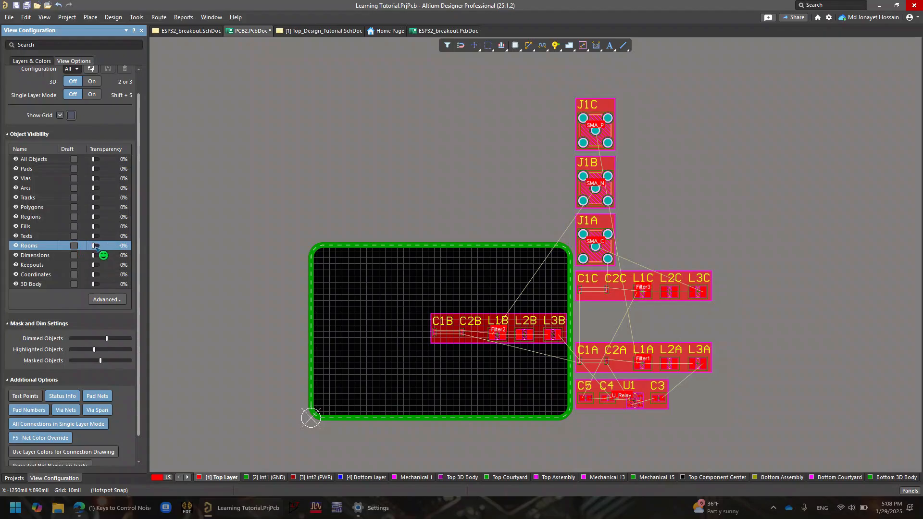
{"action": "left_click_drag", "start_coordinate": [94, 246], "coordinate": [98, 247]}
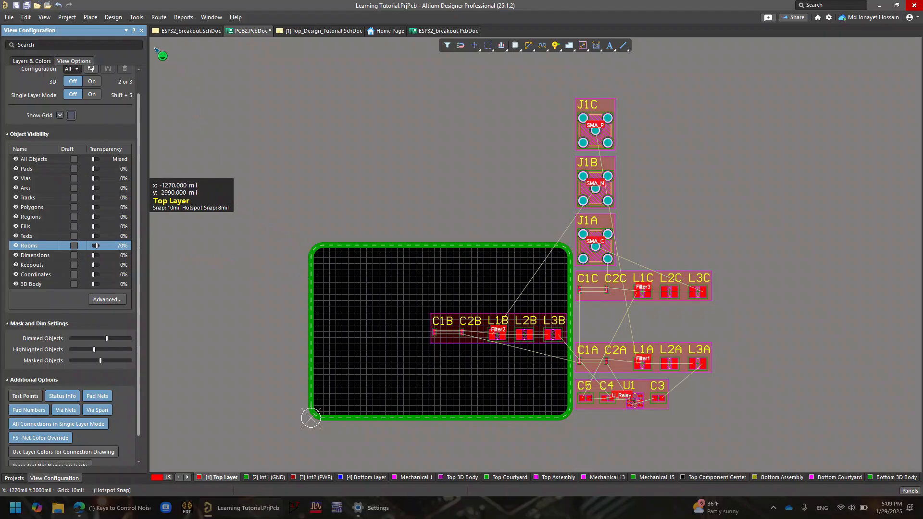
View the board with its components in 3D and return to the 2D view
{"action": "left_click", "coordinate": [96, 82]}
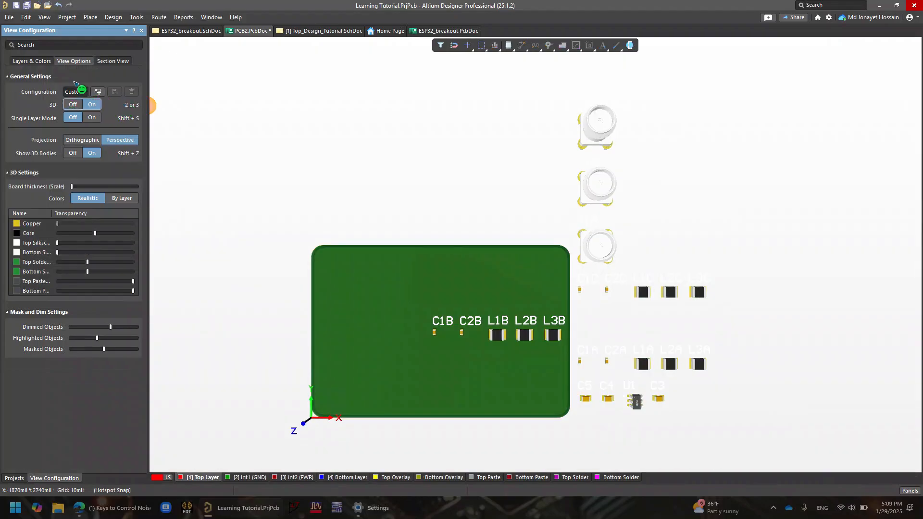
{"action": "right_click_drag", "start_coordinate": [661, 318], "coordinate": [649, 240]}
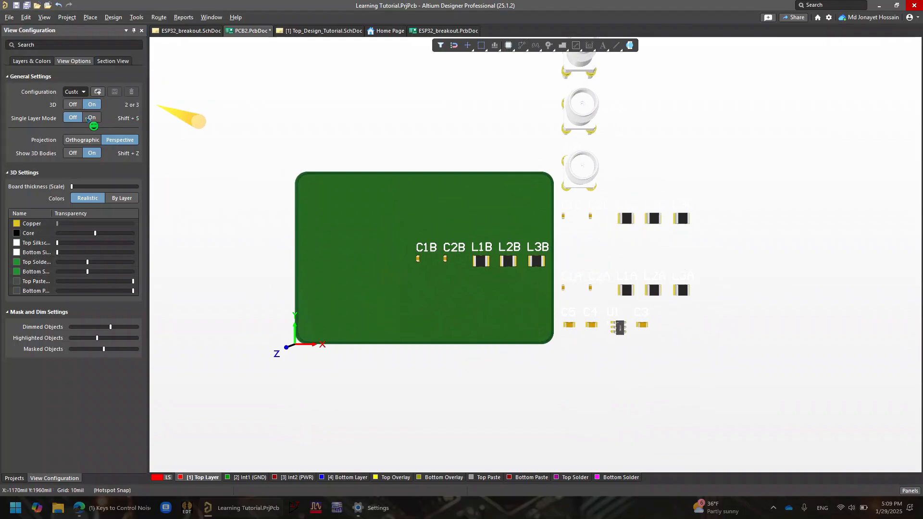
{"action": "left_click", "coordinate": [73, 104]}
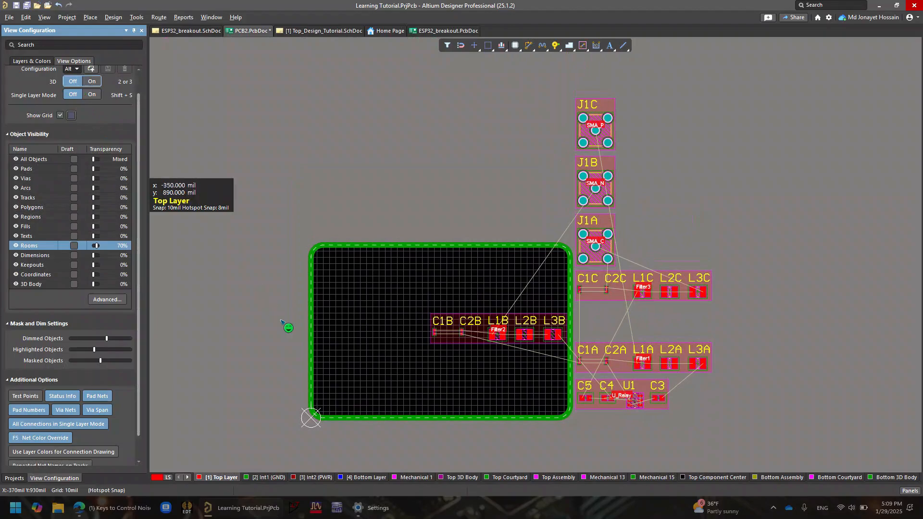
Shift the Filter2 room slightly upward with its components and stretch its height so it extends below them
{"action": "scroll", "coordinate": [513, 328], "scroll_direction": "up", "scroll_amount": 3, "text": "ctrl"}
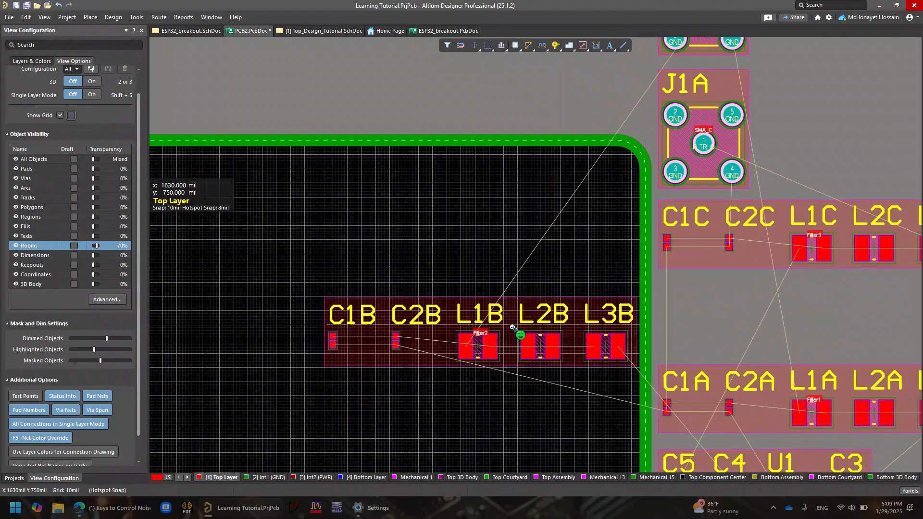
{"action": "right_click", "coordinate": [446, 333]}
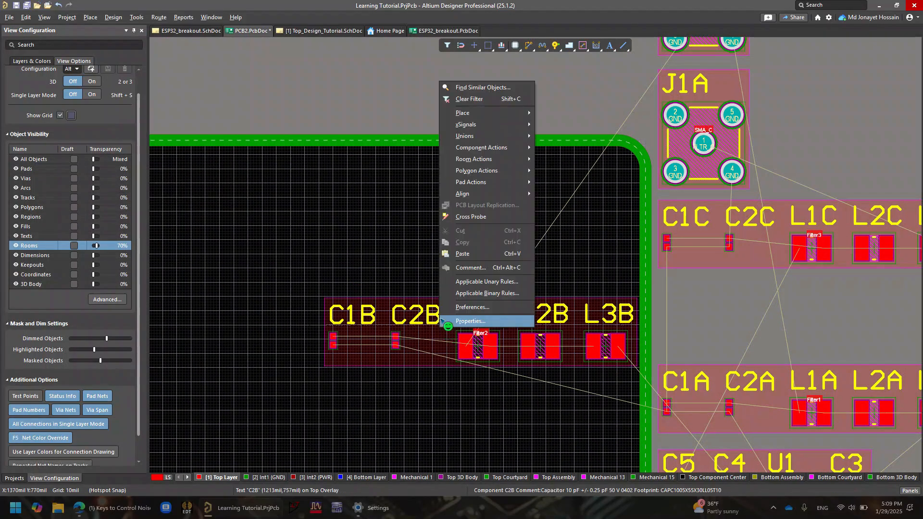
{"action": "left_click", "coordinate": [434, 335]}
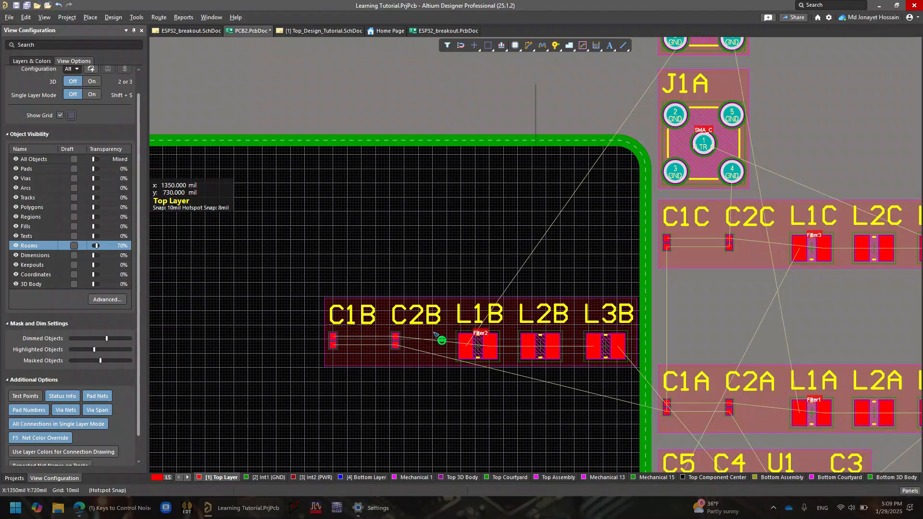
{"action": "left_click", "coordinate": [433, 332]}
{"action": "mouse_move", "coordinate": [482, 368]}
{"action": "left_mouse_down"}
{"action": "mouse_move", "coordinate": [483, 392]}
{"action": "mouse_move", "coordinate": [473, 330]}
{"action": "mouse_move", "coordinate": [480, 385]}
{"action": "mouse_move", "coordinate": [469, 366]}
{"action": "left_mouse_up"}
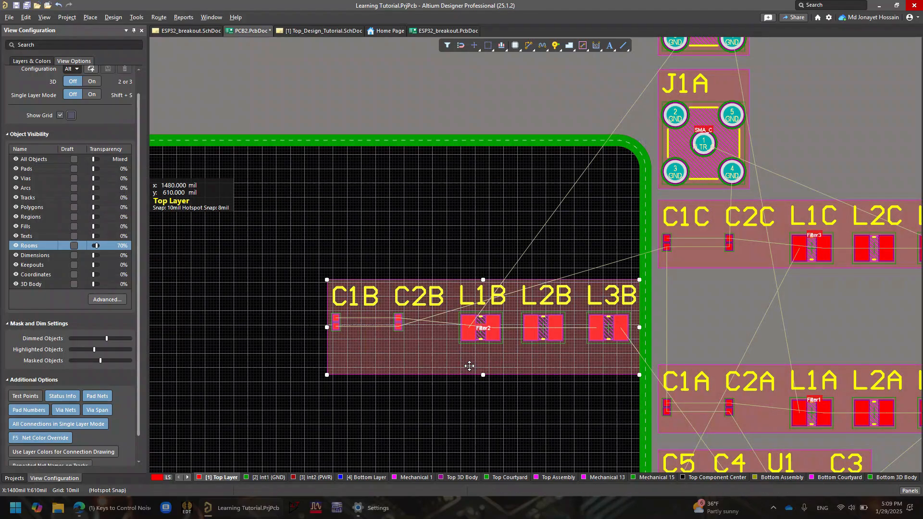
Wrap the Filter2 room as a rectangle around its components, and undo the wrap
{"action": "right_click", "coordinate": [466, 356]}
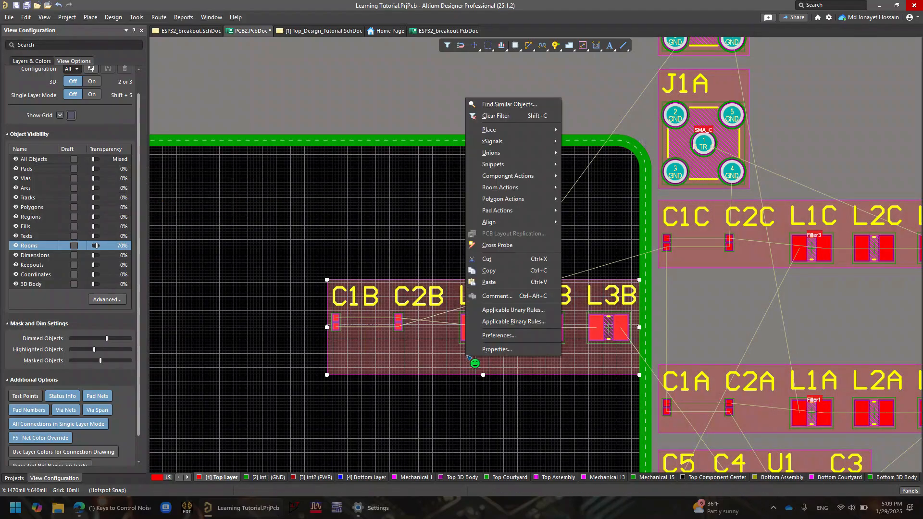
{"action": "mouse_move", "coordinate": [520, 186]}
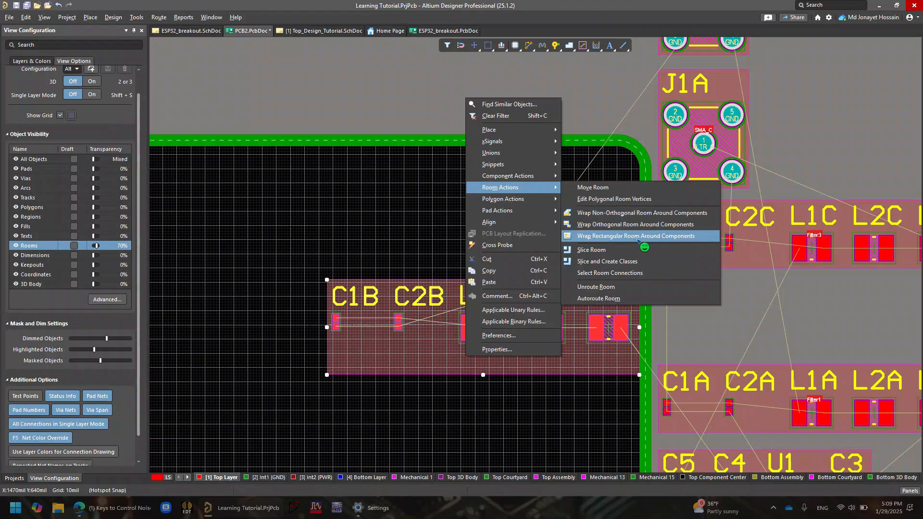
{"action": "left_click", "coordinate": [661, 236]}
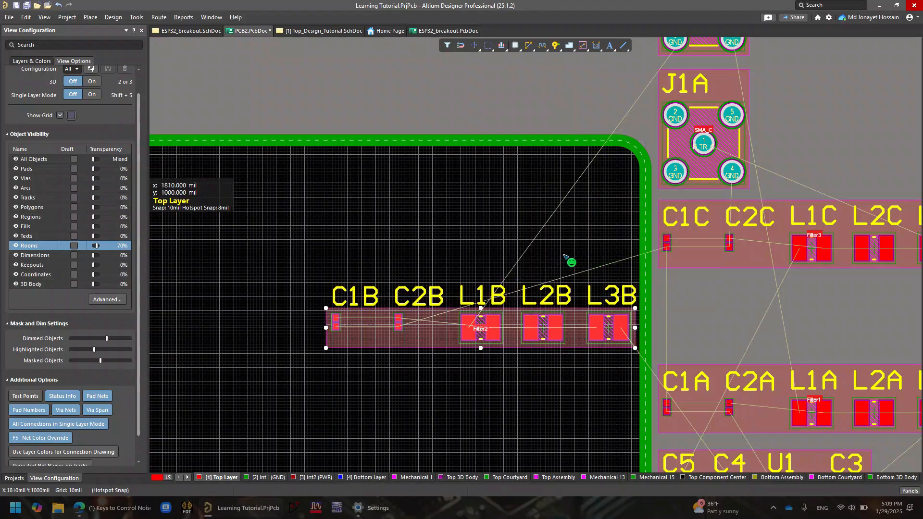
{"action": "key", "text": "ctrl+z"}
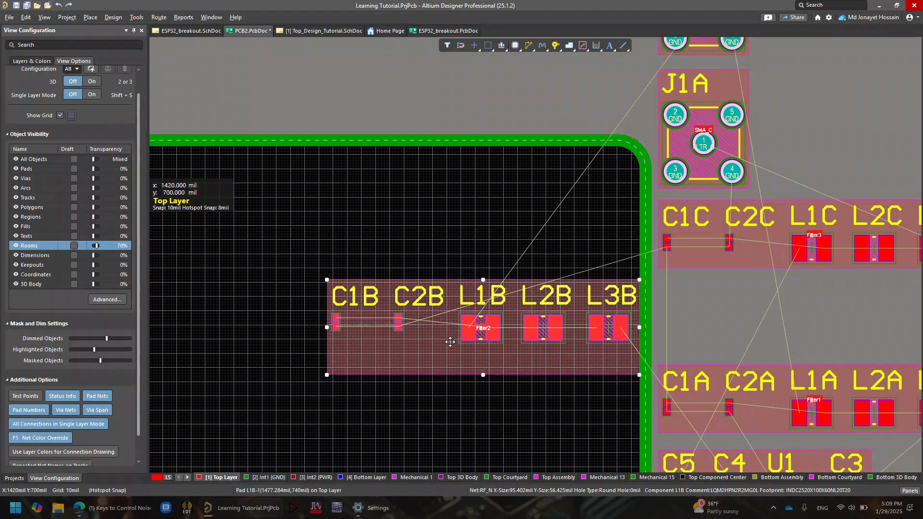
Wrap the Filter2 room around its components with a non-orthogonal outline, and undo the change
{"action": "right_click", "coordinate": [450, 342]}
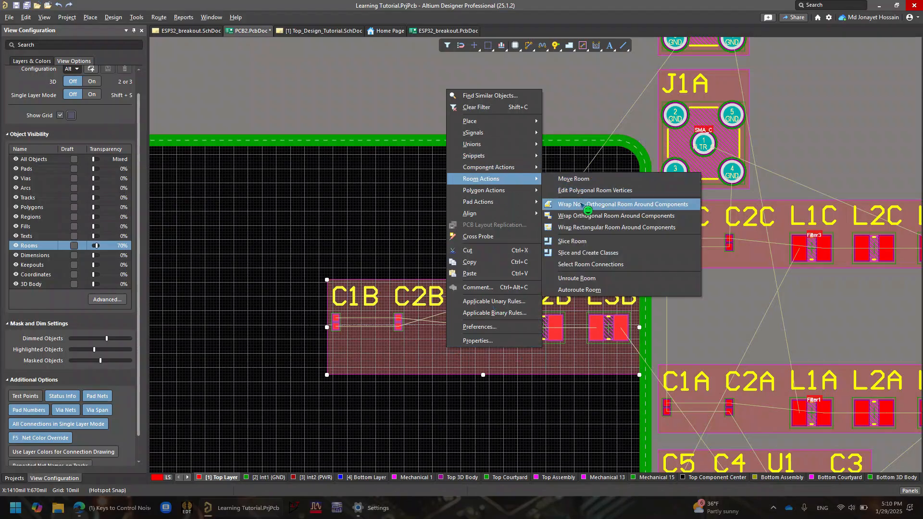
{"action": "left_click", "coordinate": [581, 204]}
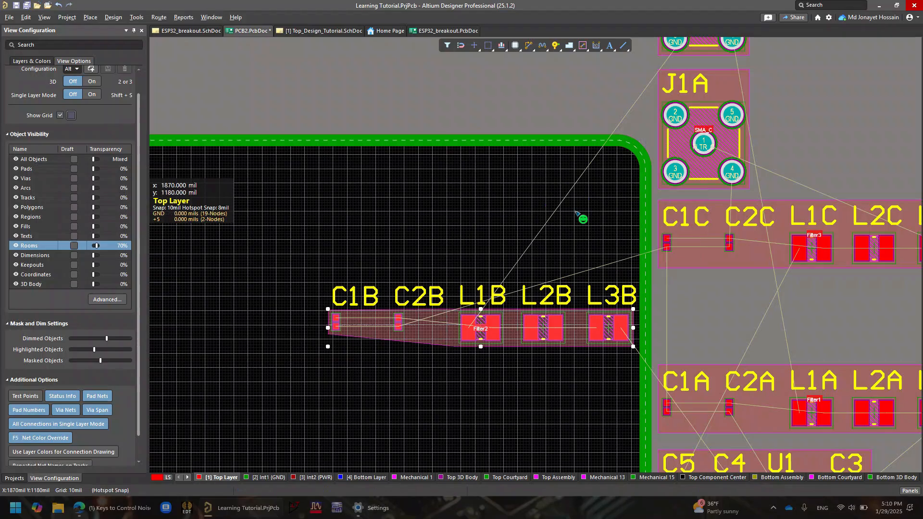
{"action": "scroll", "coordinate": [402, 381], "scroll_direction": "up", "scroll_amount": 2, "text": "ctrl"}
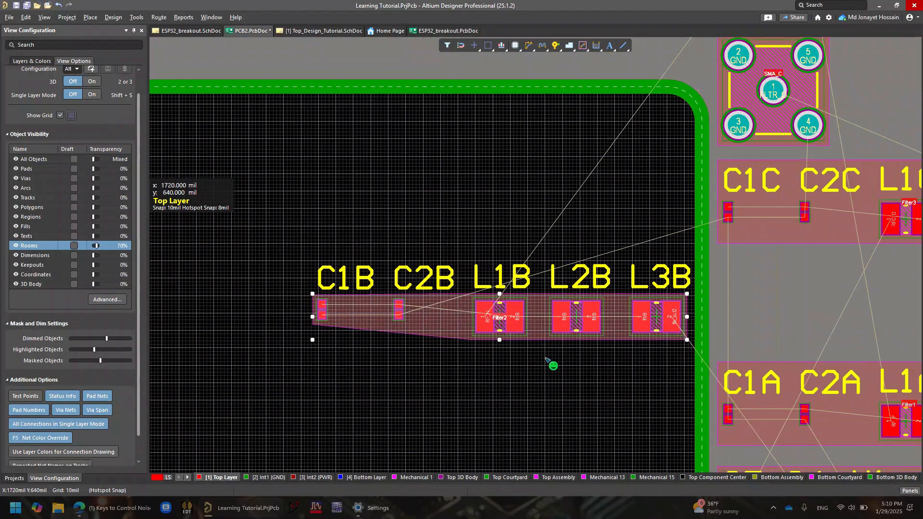
{"action": "key", "text": "ctrl+z"}
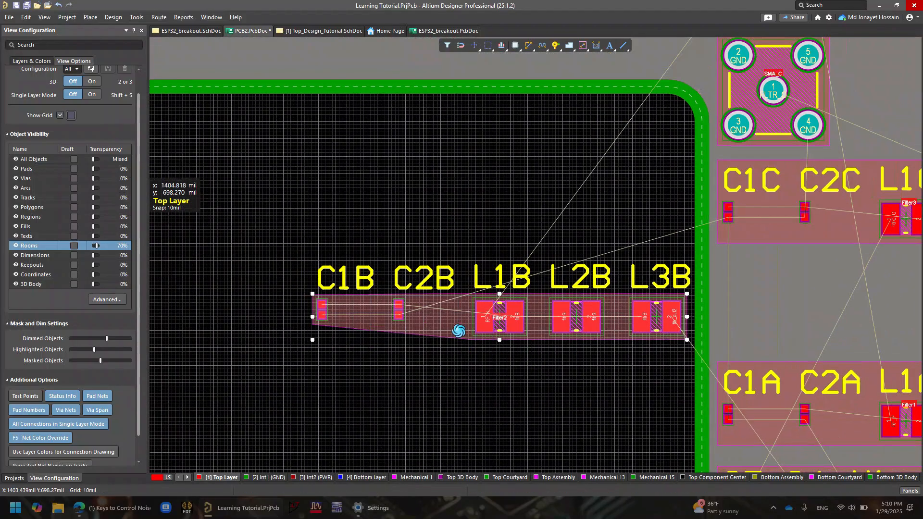
Wrap the Filter2 room around its components with an orthogonal outline
{"action": "left_click", "coordinate": [434, 323]}
{"action": "right_click", "coordinate": [433, 324]}
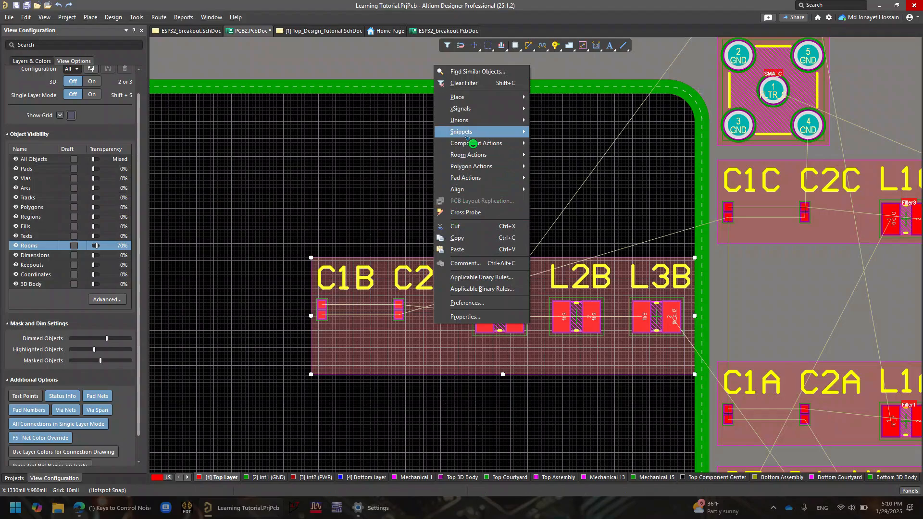
{"action": "mouse_move", "coordinate": [504, 113]}
{"action": "mouse_move", "coordinate": [505, 156]}
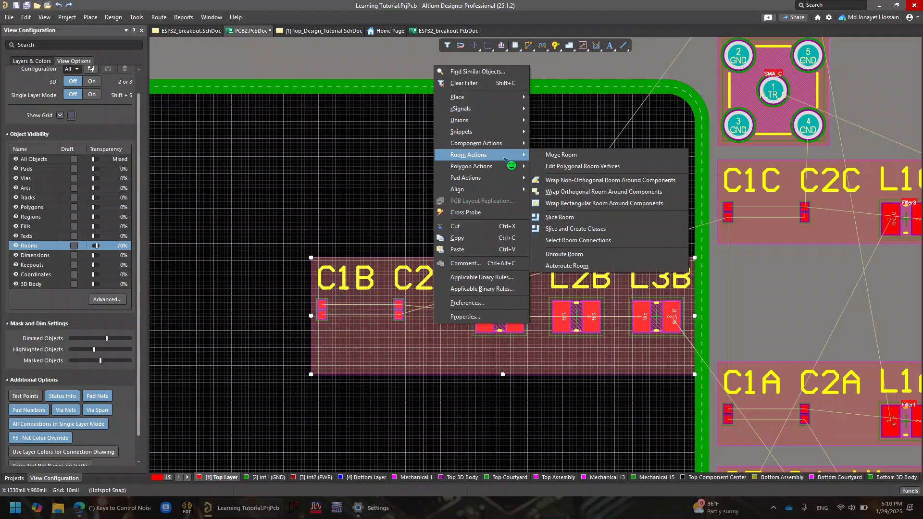
{"action": "left_click", "coordinate": [597, 192]}
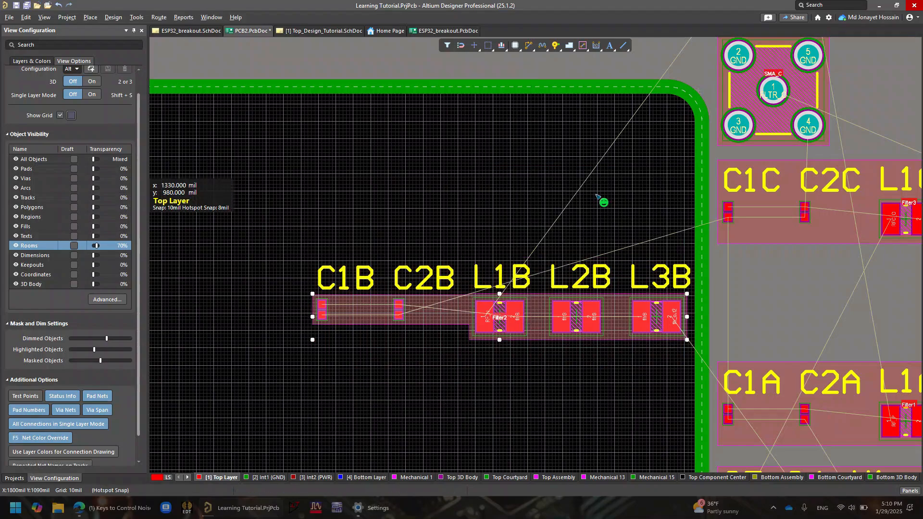
Examine the Filter2 room's outline around its capacitors and inductors and its place on the board, leaving the room deselected
{"action": "scroll", "coordinate": [509, 324], "scroll_direction": "up", "scroll_amount": 3, "text": "ctrl"}
{"action": "scroll", "coordinate": [510, 324], "scroll_direction": "down", "scroll_amount": 3, "text": "ctrl"}
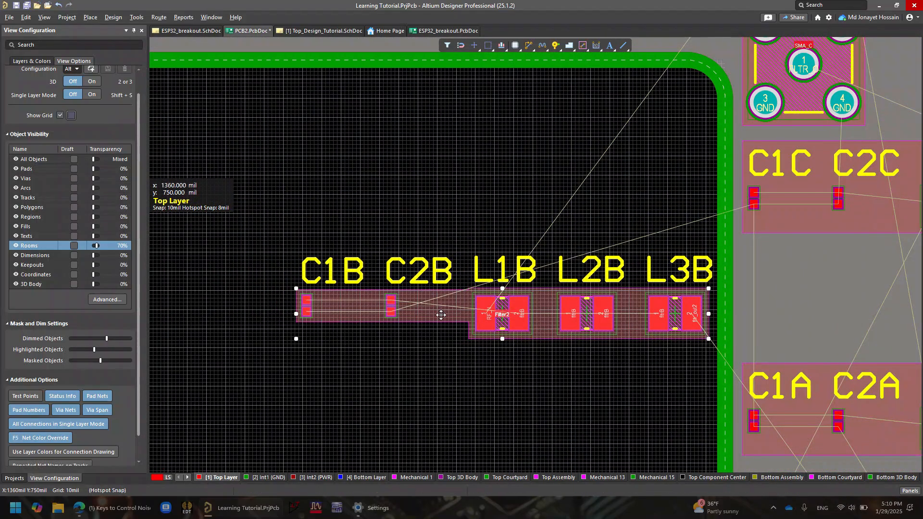
{"action": "scroll", "coordinate": [503, 317], "scroll_direction": "down", "scroll_amount": 3, "text": "ctrl"}
{"action": "scroll", "coordinate": [476, 331], "scroll_direction": "up", "scroll_amount": 3, "text": "ctrl"}
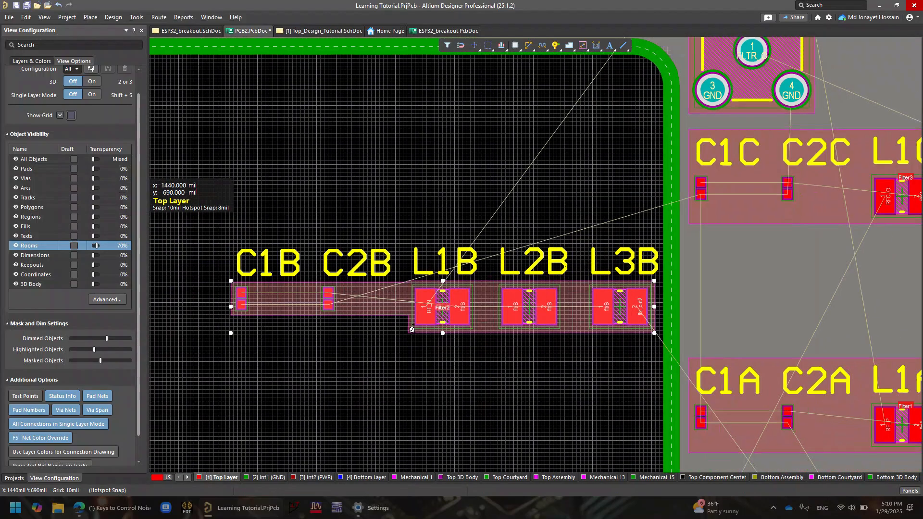
{"action": "scroll", "coordinate": [410, 308], "scroll_direction": "down", "scroll_amount": 3, "text": "ctrl"}
{"action": "right_click_drag", "start_coordinate": [419, 313], "coordinate": [551, 241]}
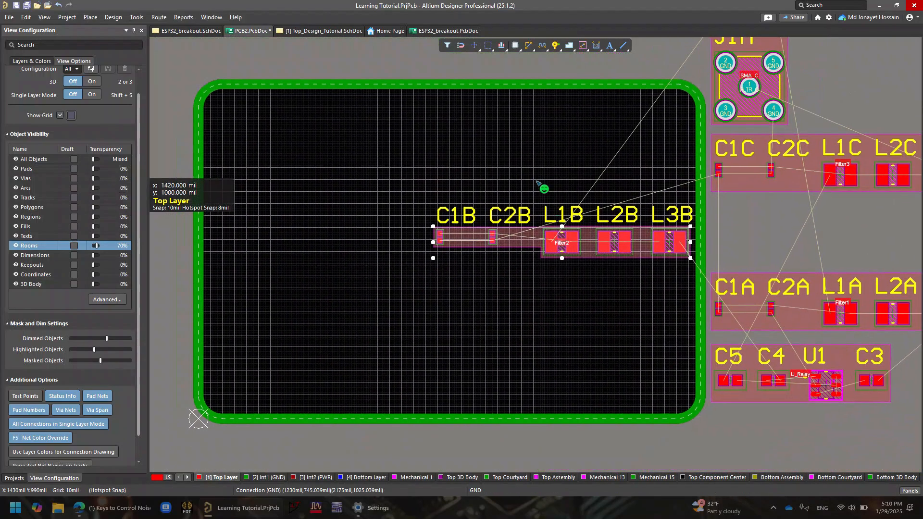
{"action": "right_click", "coordinate": [516, 238]}
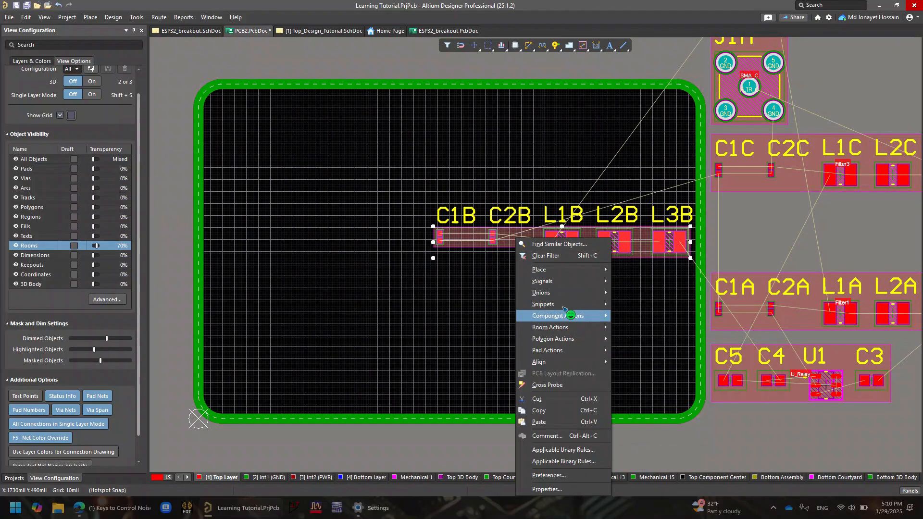
{"action": "left_click", "coordinate": [435, 162]}
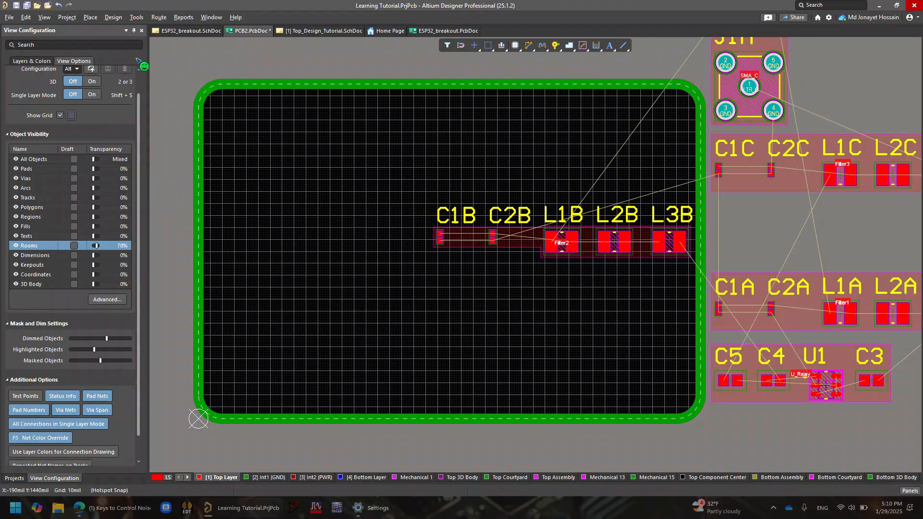
Check the project's Class Generation options for which schematic sheets generate component classes and rooms, and close the project options without changes
{"action": "left_click", "coordinate": [115, 18]}
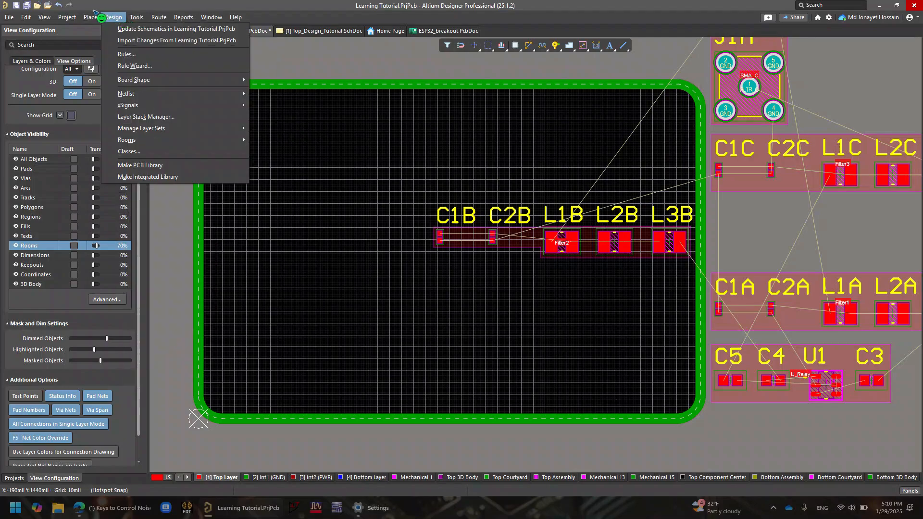
{"action": "mouse_move", "coordinate": [92, 16]}
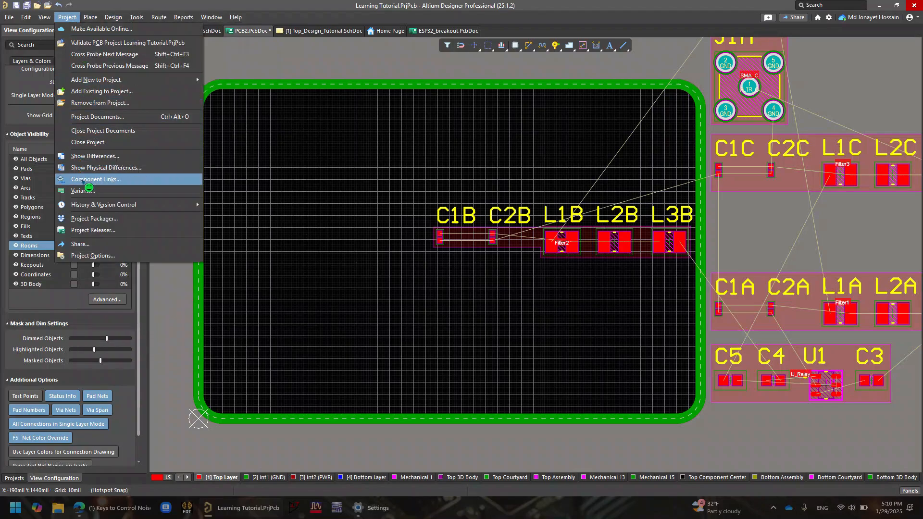
{"action": "left_click", "coordinate": [108, 254]}
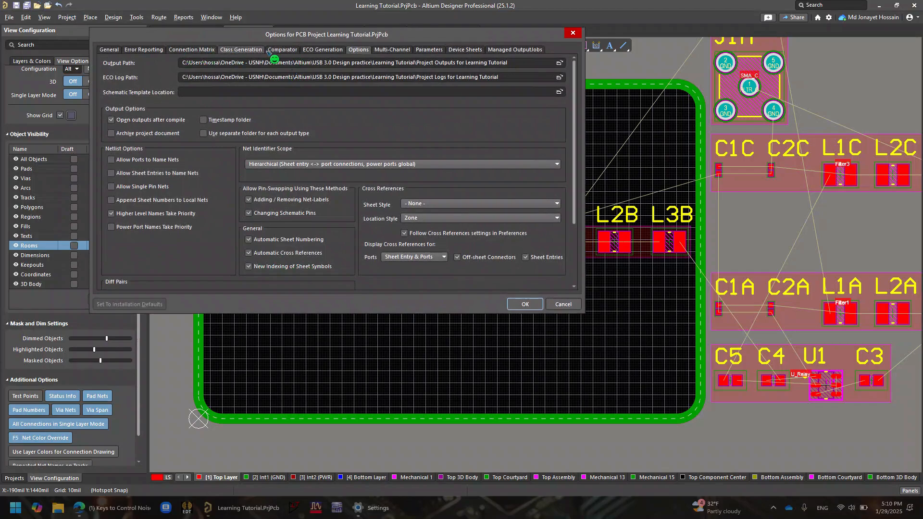
{"action": "left_click", "coordinate": [421, 50]}
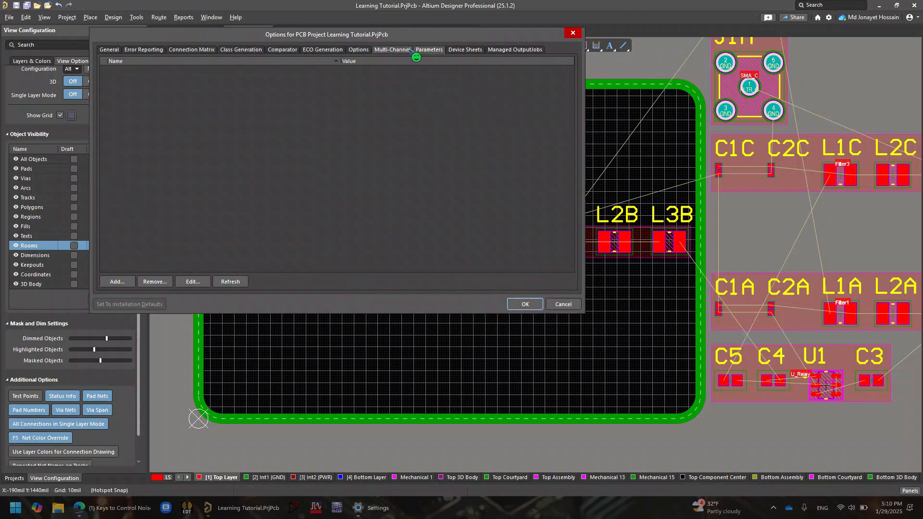
{"action": "left_click", "coordinate": [411, 50]}
{"action": "left_click", "coordinate": [281, 50]}
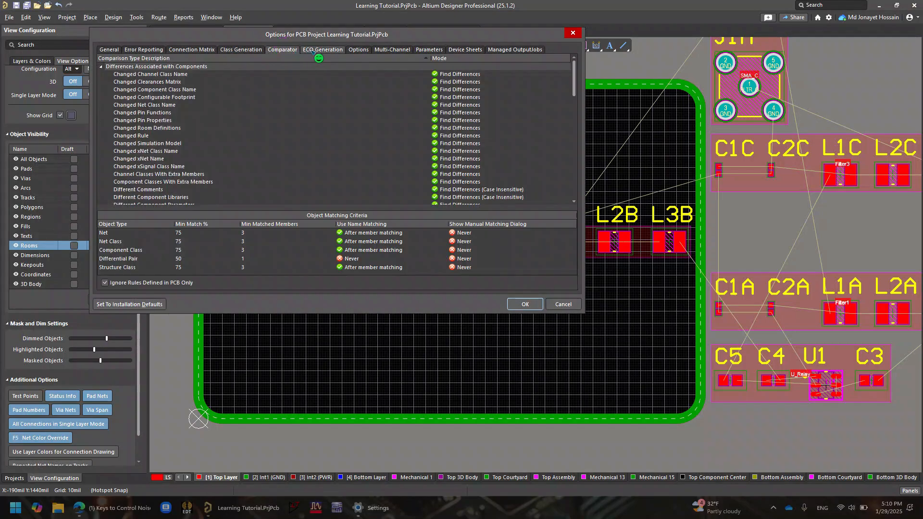
{"action": "left_click", "coordinate": [241, 50]}
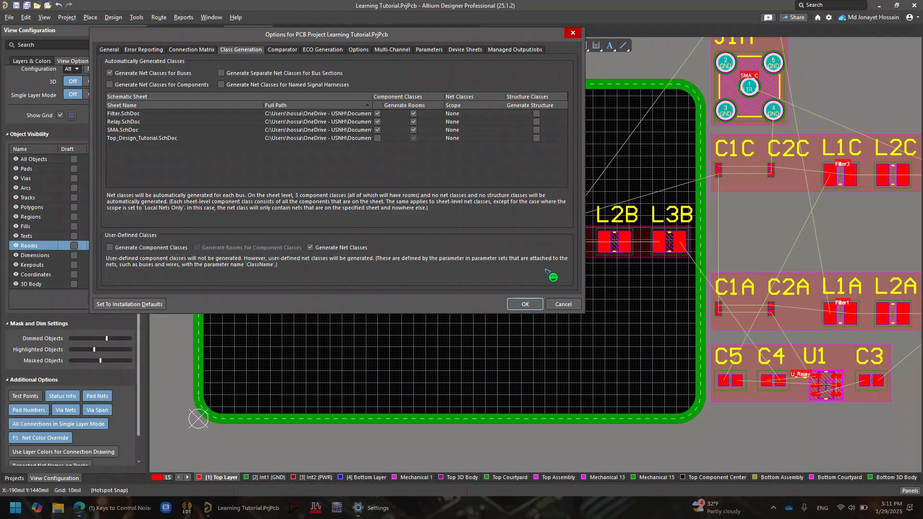
{"action": "left_click", "coordinate": [572, 303]}
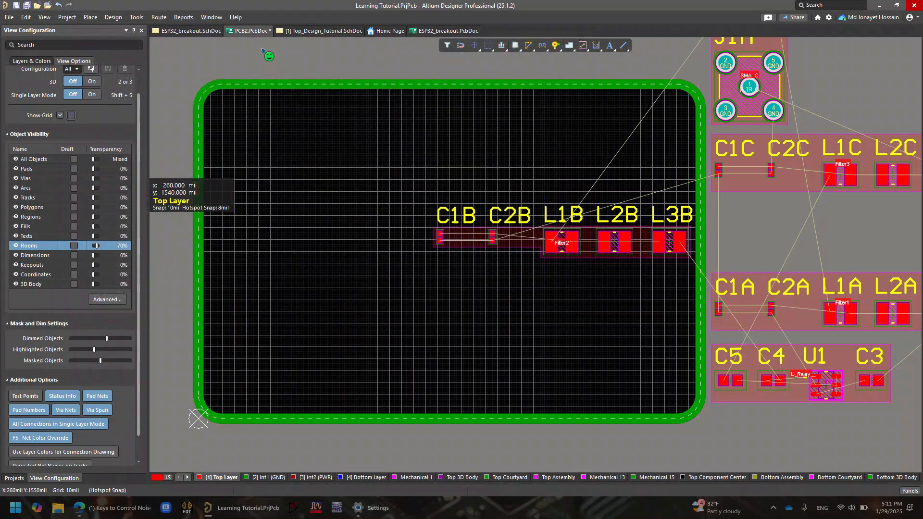